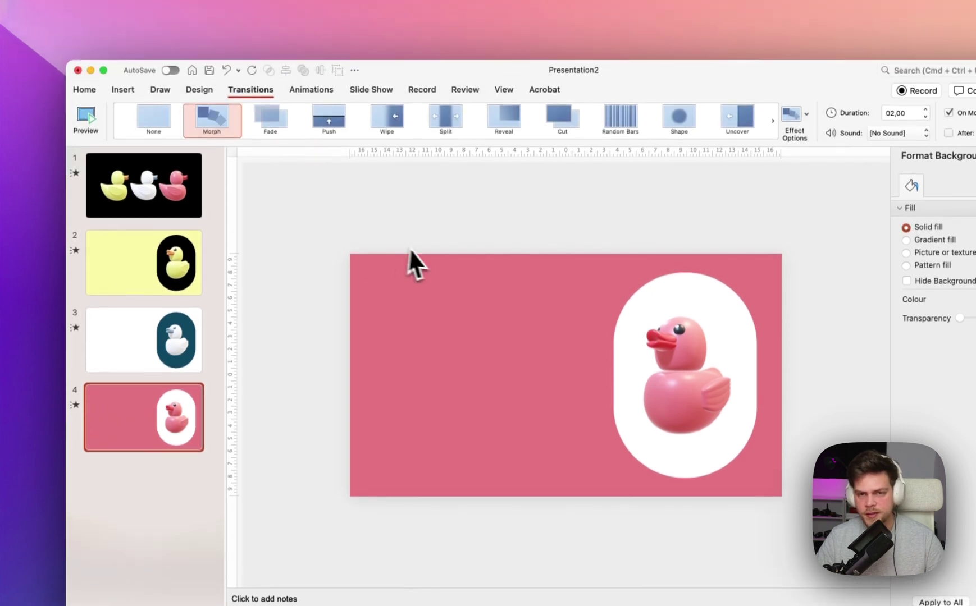
Paste the Yellow Duck title and body text box onto slide 2
left_click(196, 232)
key("super+v")
left_click(478, 244)
left_click(465, 351)
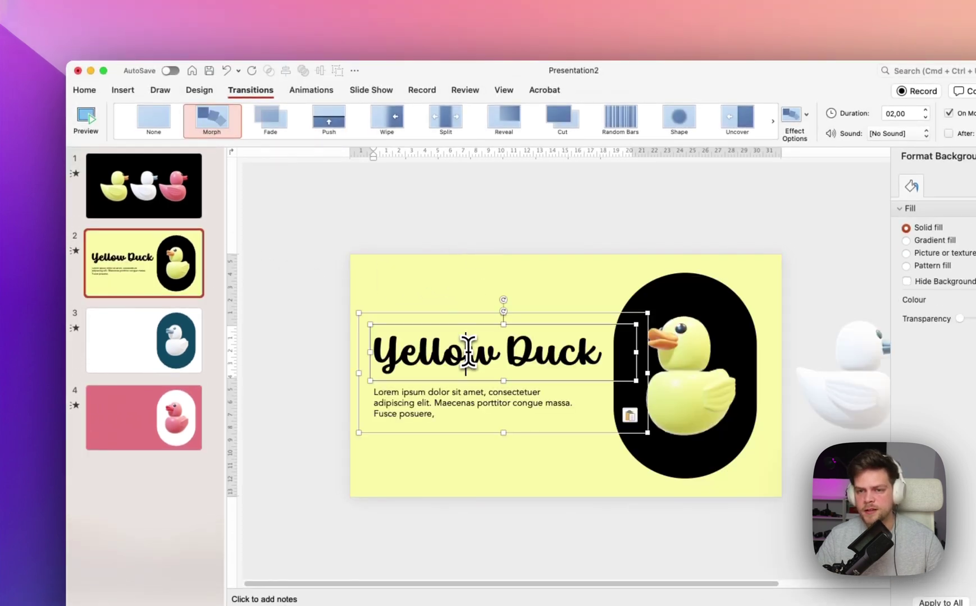
left_click(85, 91)
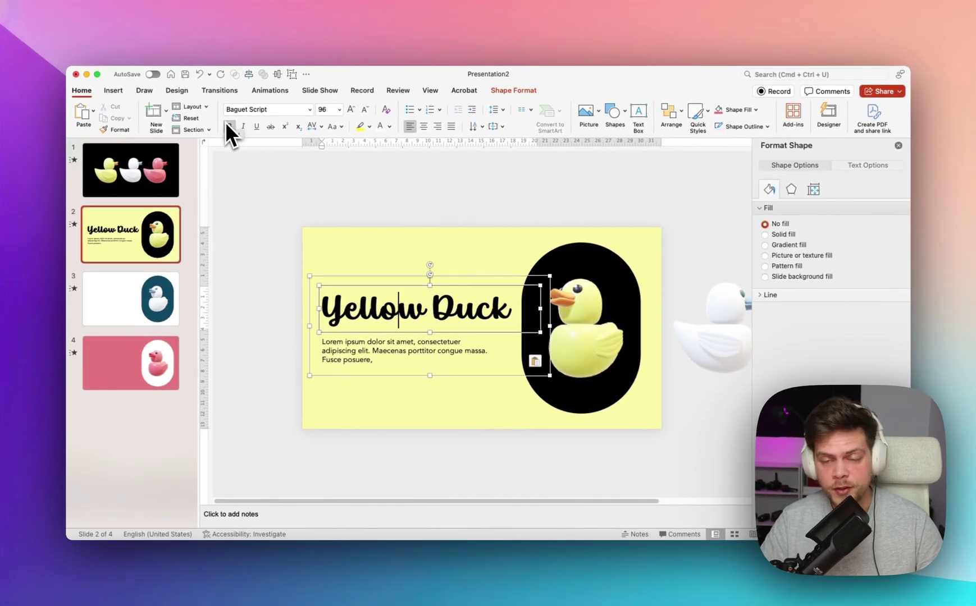
left_click(400, 276)
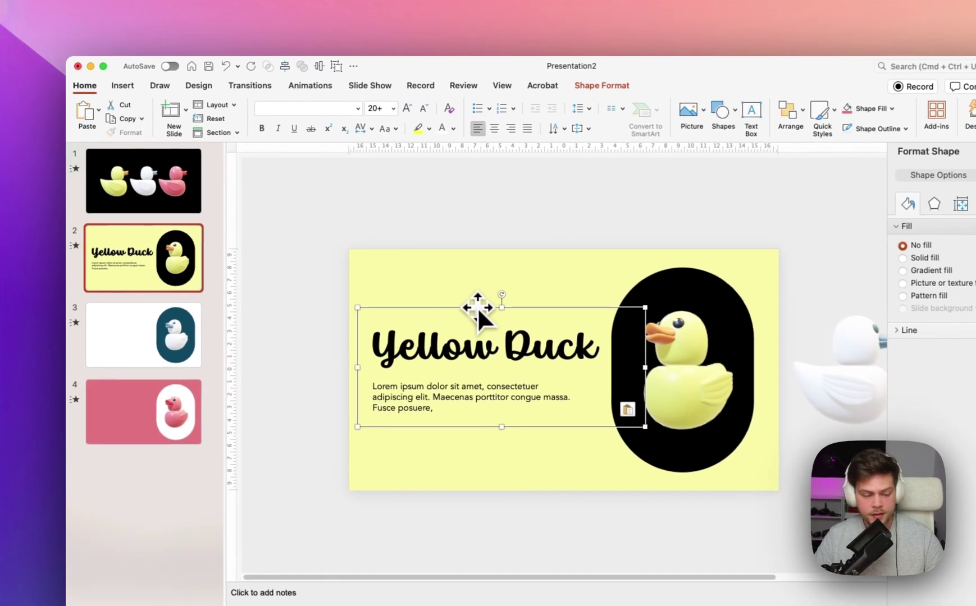
Paste the text box onto slide 3, colour it dark teal, and retitle it Blue Duck
left_click(149, 324)
key("super+v")
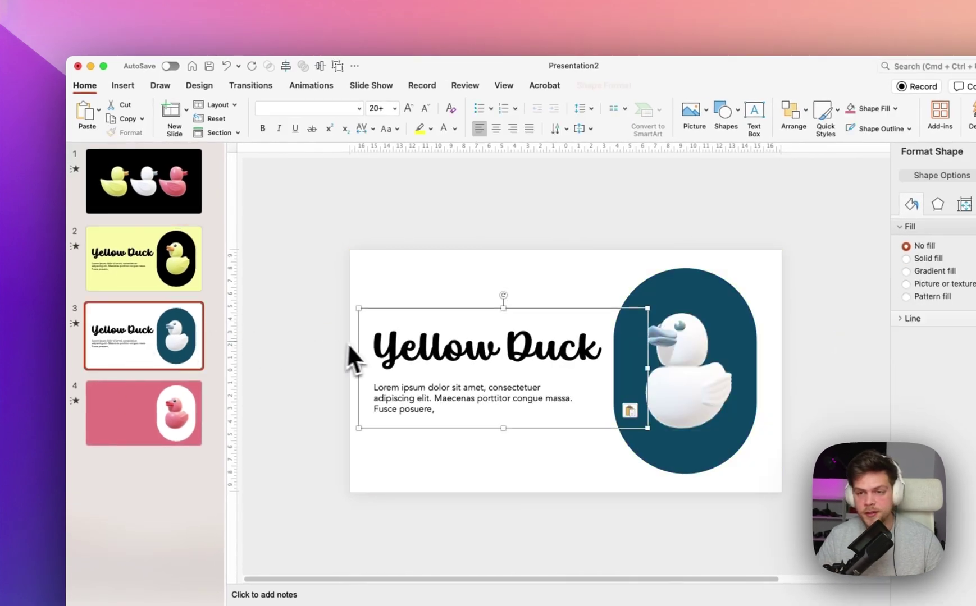
left_click(454, 128)
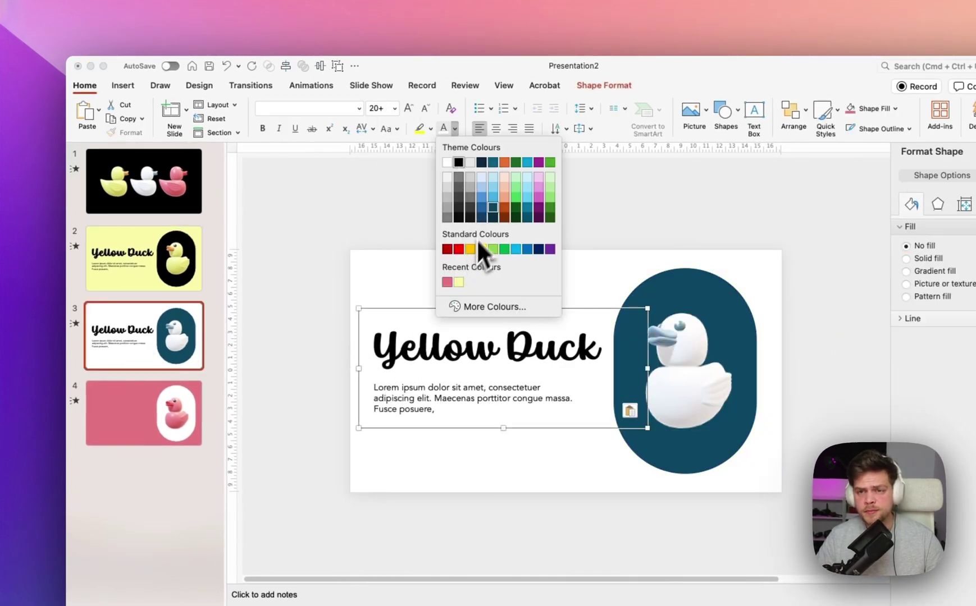
left_click(493, 207)
left_click_drag(499, 344, 357, 350)
type("Blue")
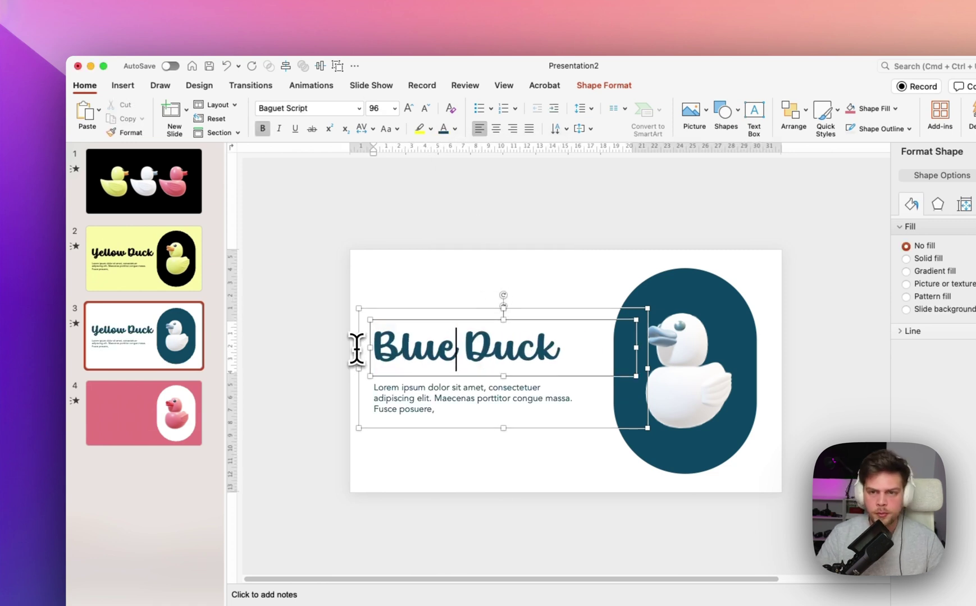
Copy the Blue Duck text box onto pink slide 4
left_click(391, 317)
key("super+c")
left_click(115, 418)
key("super+v")
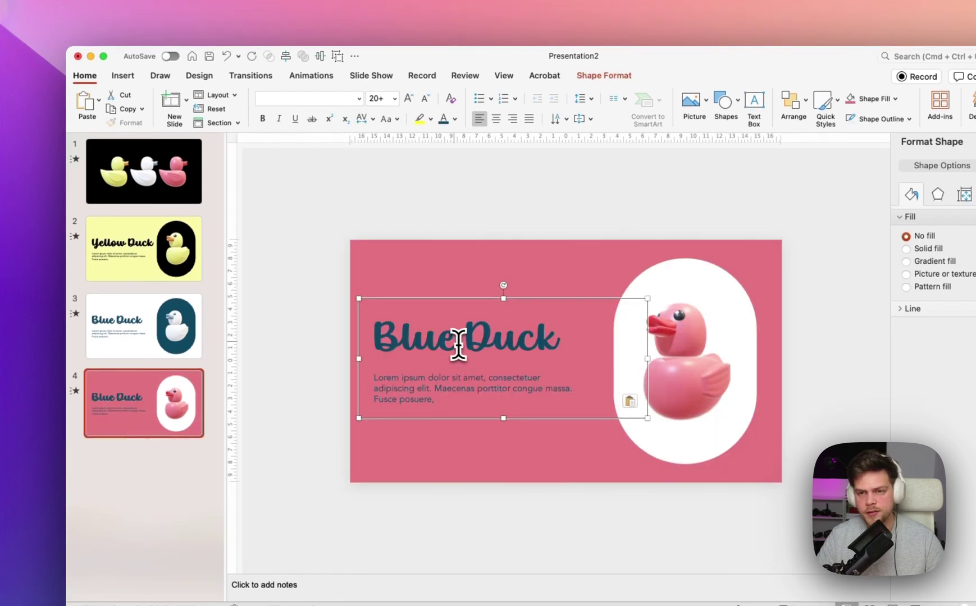
Change slide 4's title to Red Duck and make the text white
left_click_drag(459, 343, 349, 335)
type("Red")
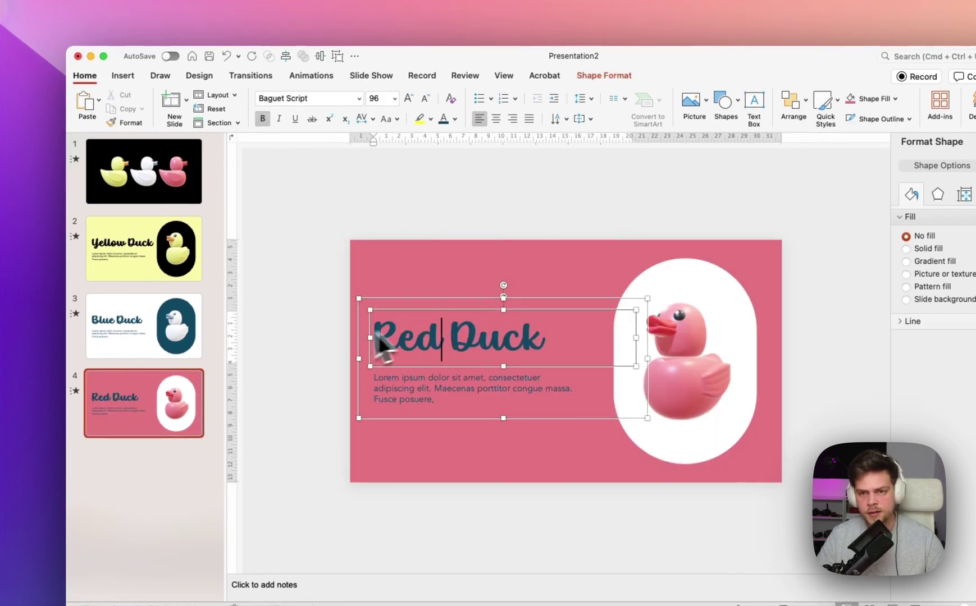
left_click(431, 293)
left_click(454, 119)
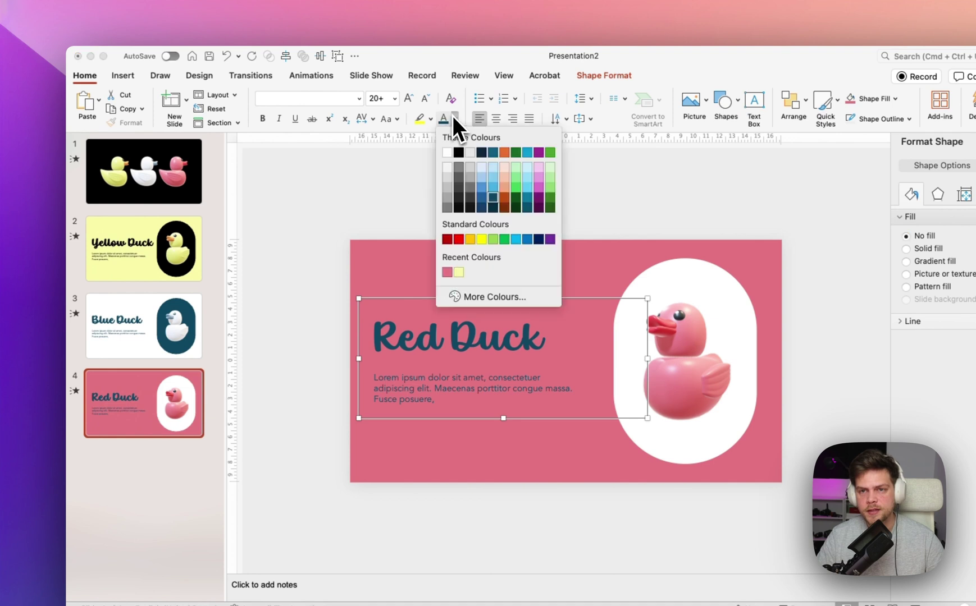
left_click(447, 152)
left_click(433, 194)
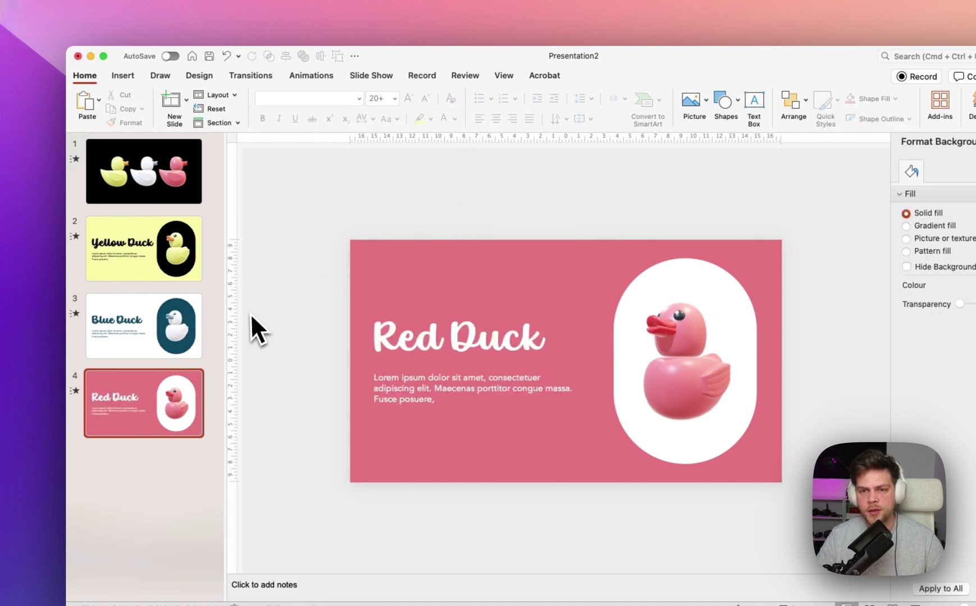
Select only the Red Duck title box and move to the three-ducks slide
left_click(483, 340)
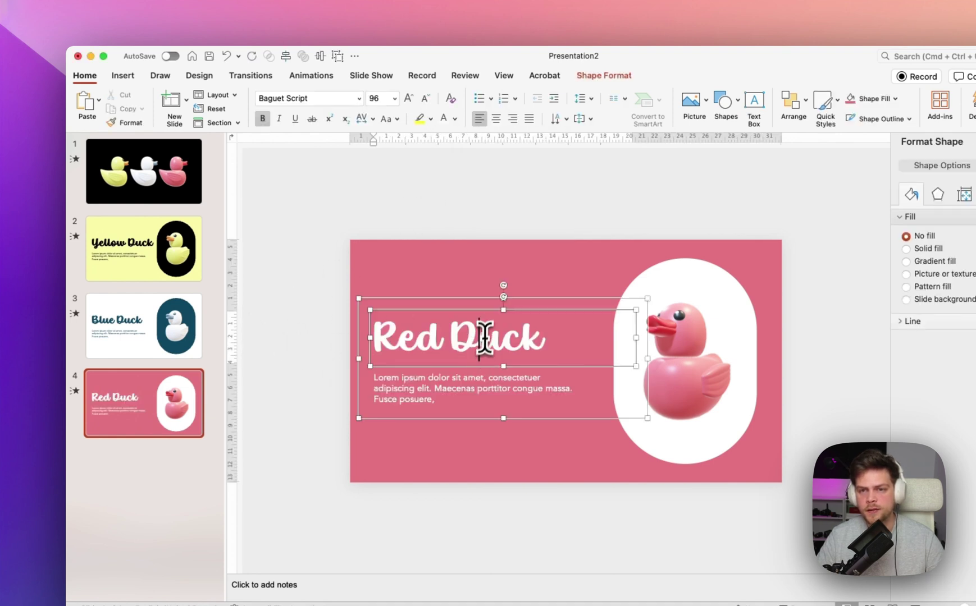
left_click(484, 301)
left_click(459, 337)
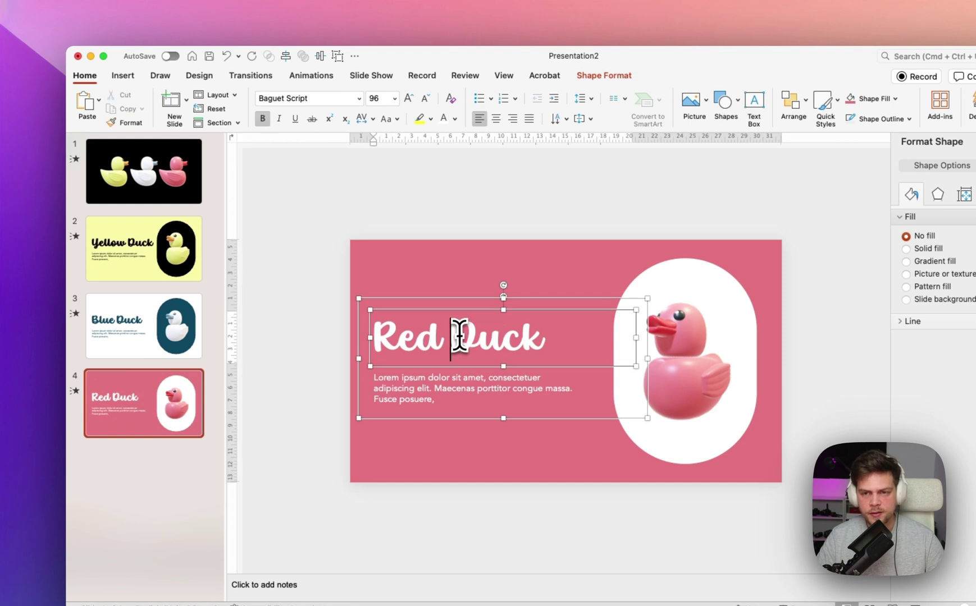
left_click(461, 312)
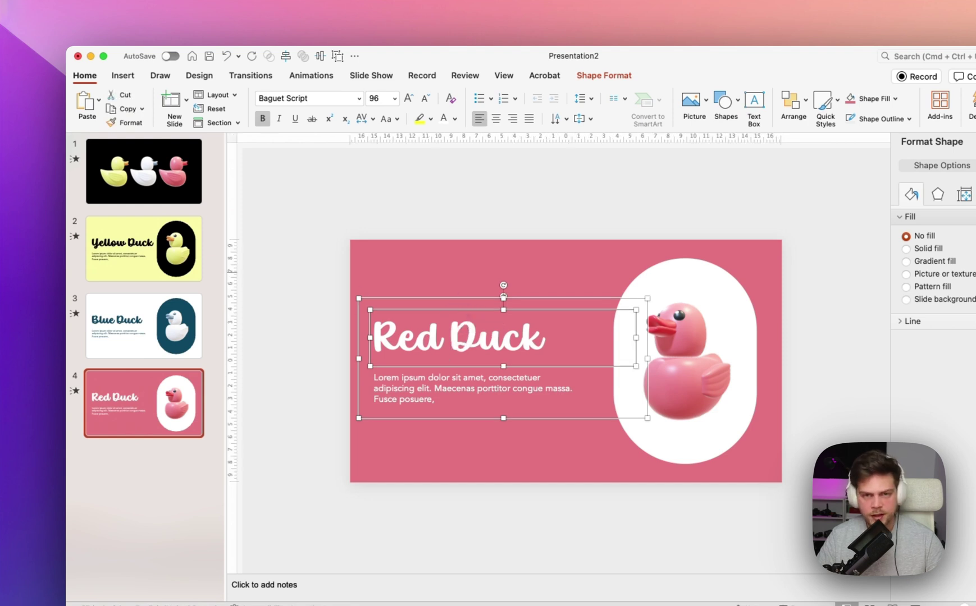
left_click(172, 180)
Paste the title onto slide 1, centre it on the slide, and move it down over the ducks
key("super+v")
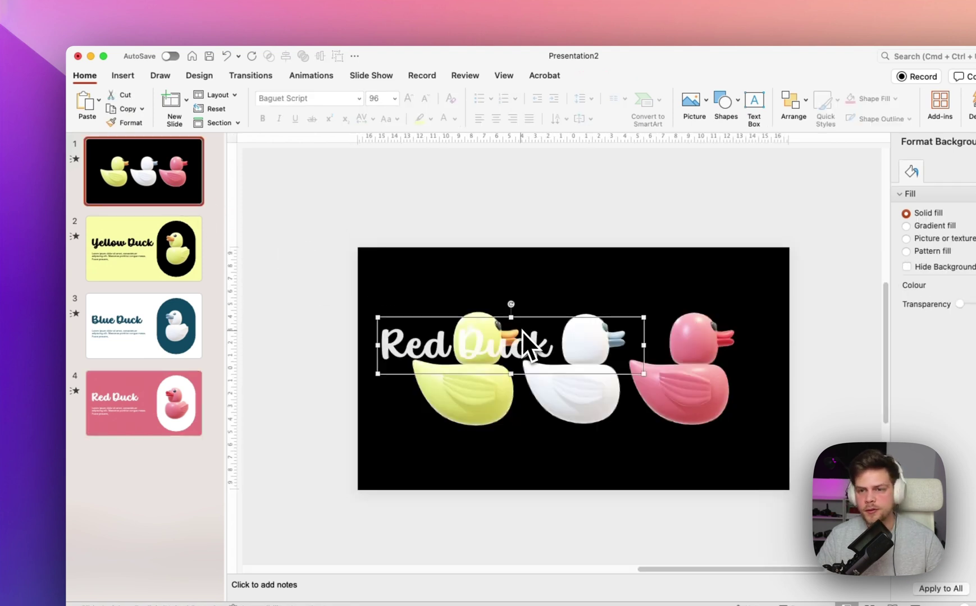
left_click(497, 119)
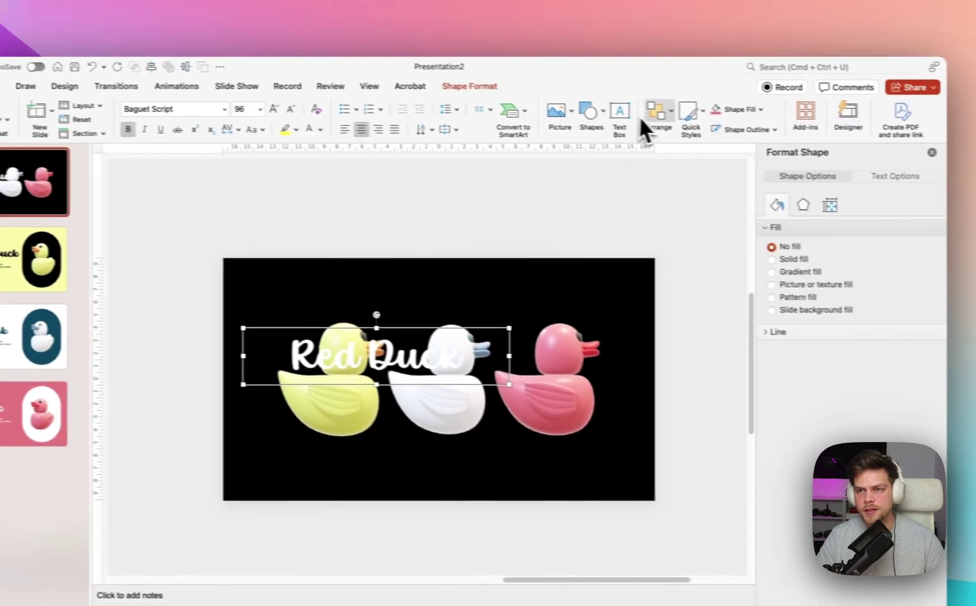
left_click(645, 118)
mouse_move(717, 334)
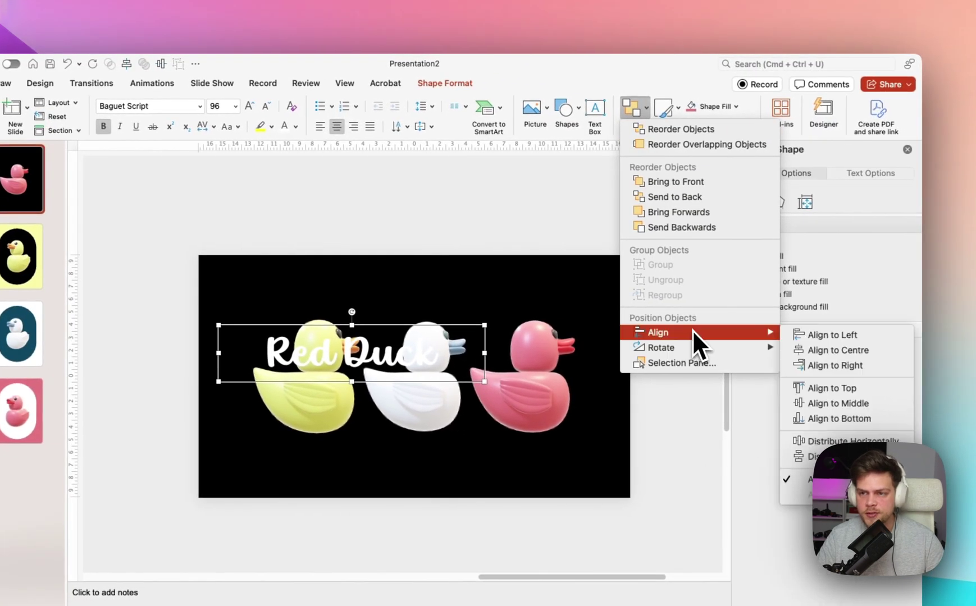
left_click(826, 350)
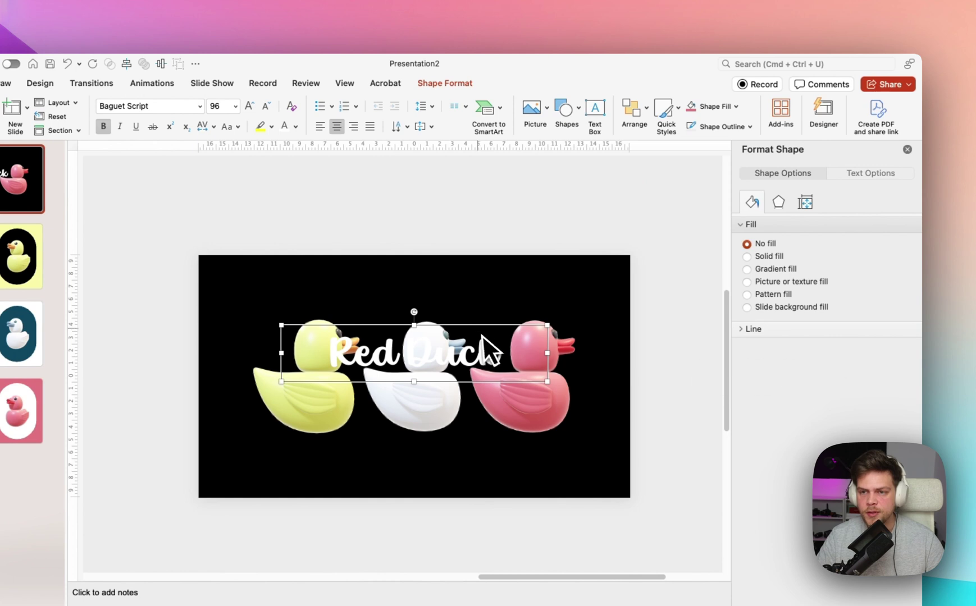
left_click_drag(482, 325, 486, 347)
Widen the box to about 24,5 cm and retype it as Rubber Ducks at size 115
left_click(281, 101)
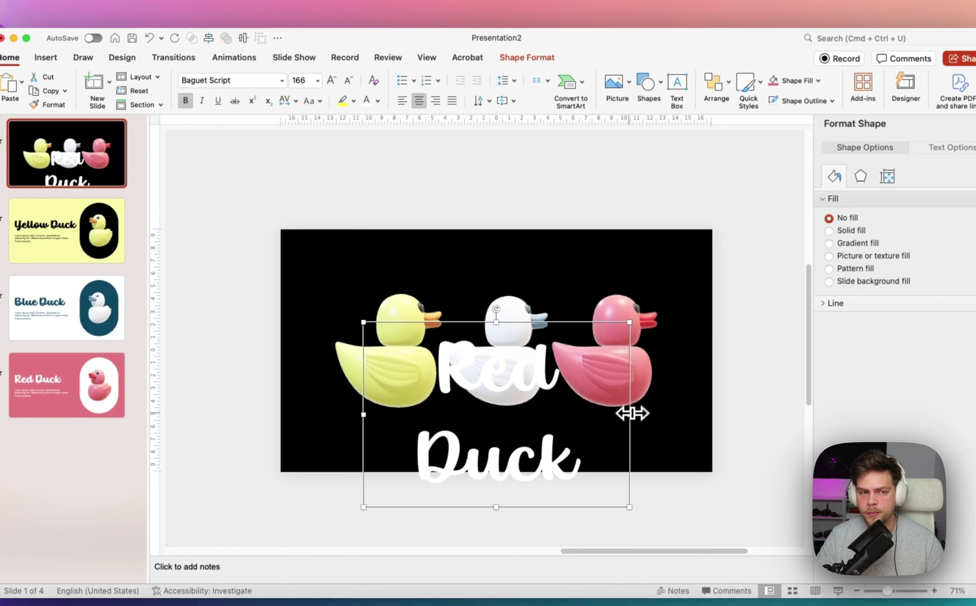
left_click_drag(627, 428, 658, 404)
left_click_drag(471, 370, 284, 357)
type("Rubber Duck")
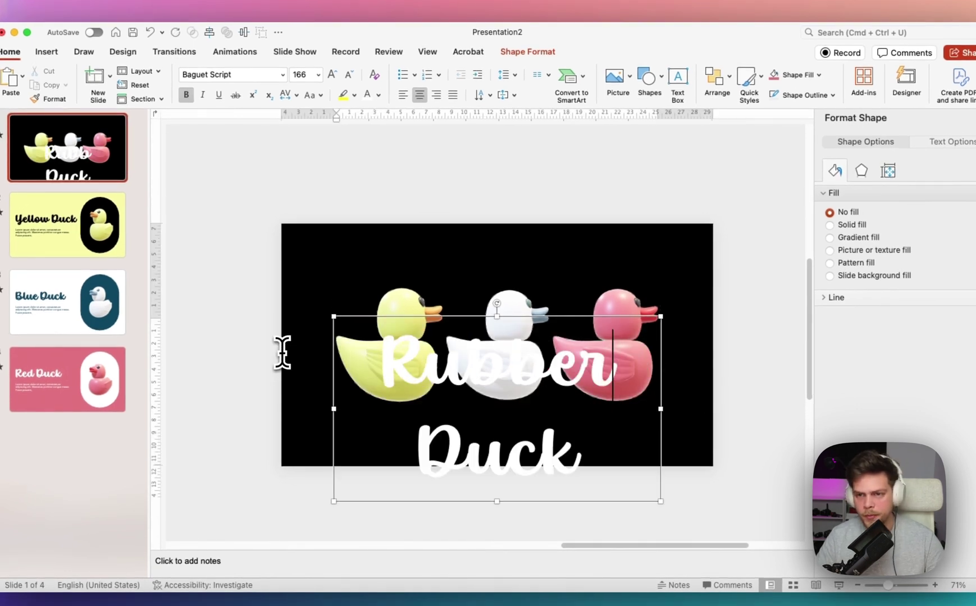
type("a")
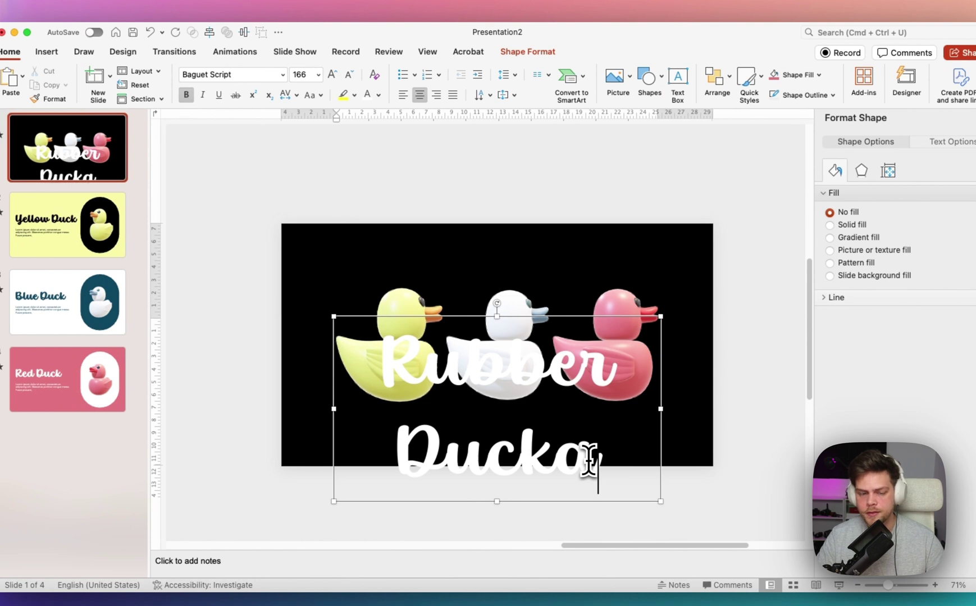
key("super+a")
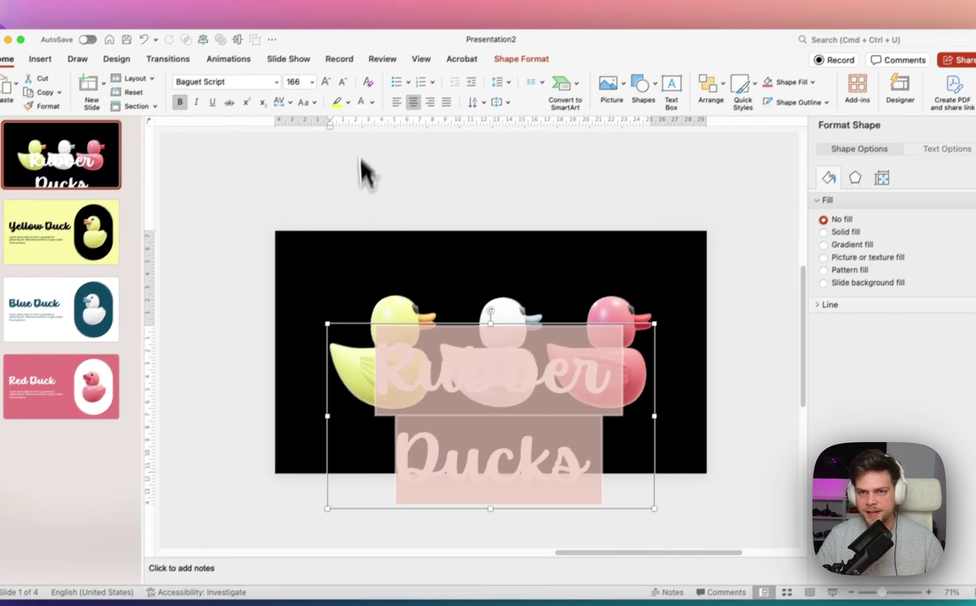
left_click(324, 112)
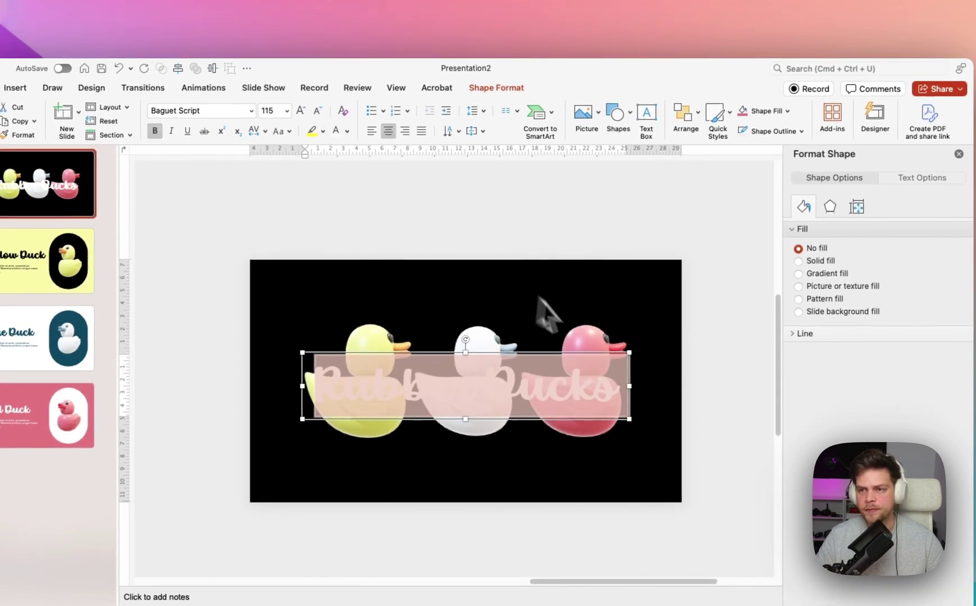
Add an outer text shadow to Rubber Ducks: 60% transparency, 102% size, 19 pt blur
left_click(859, 161)
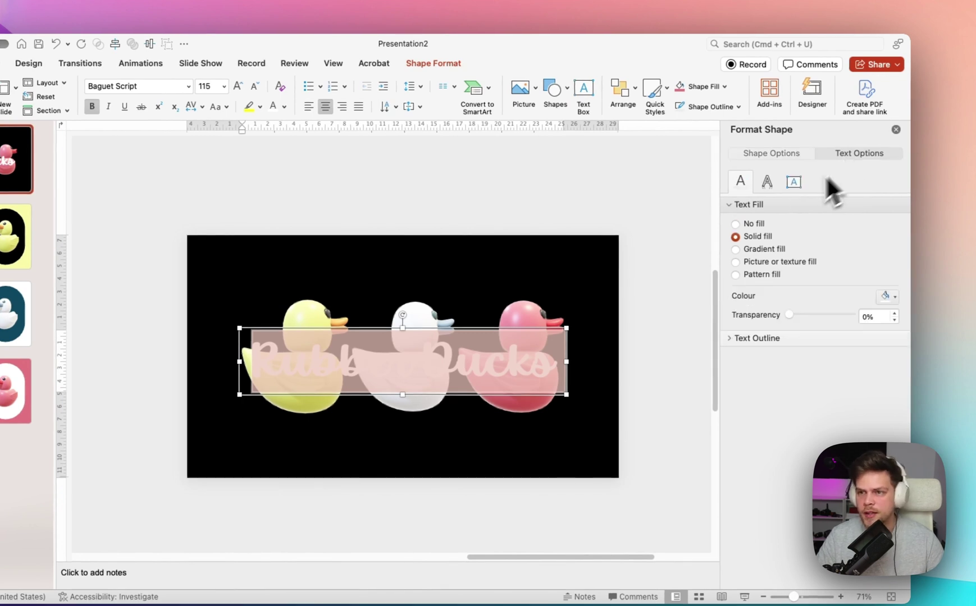
left_click(775, 187)
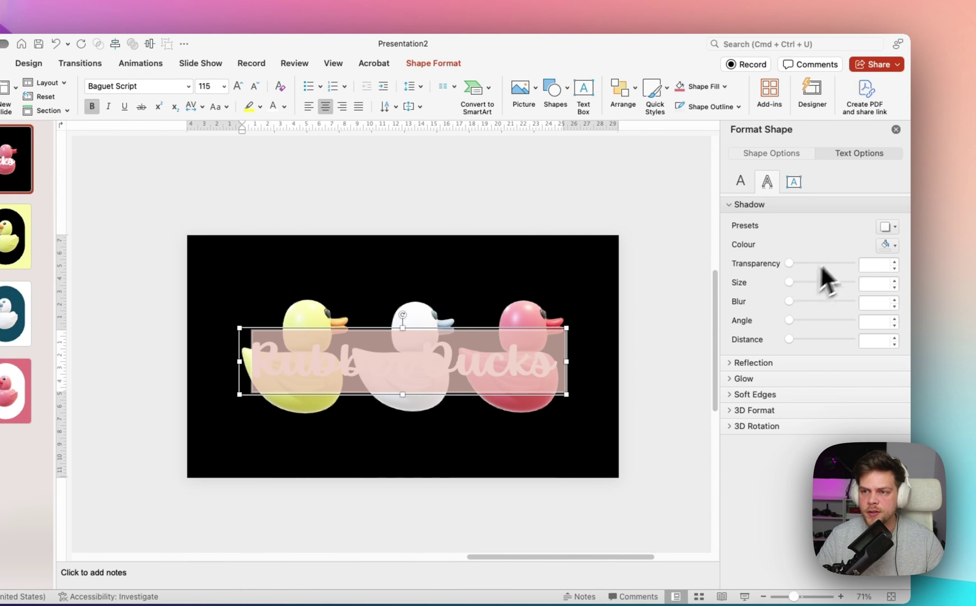
left_click(882, 233)
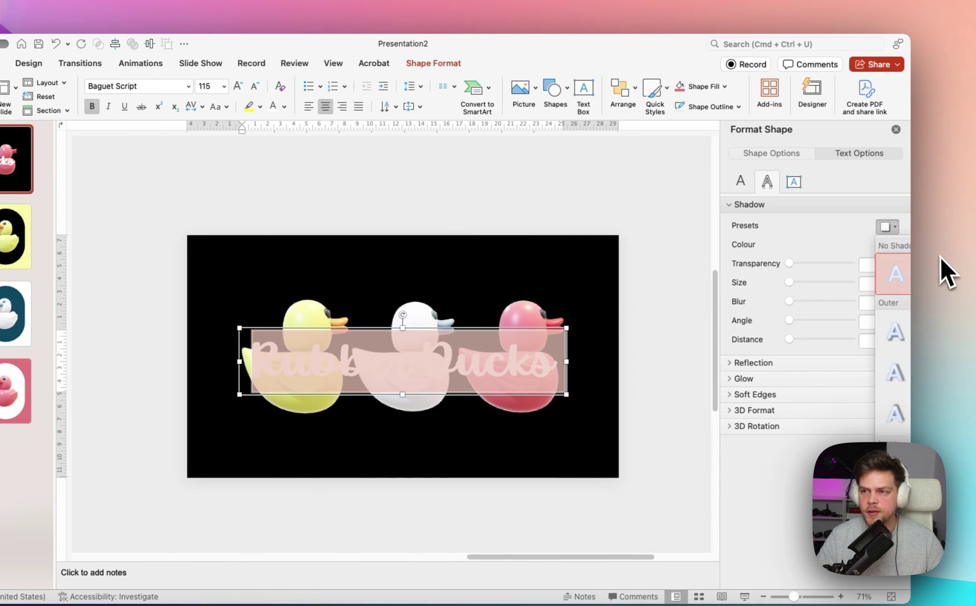
left_click(922, 384)
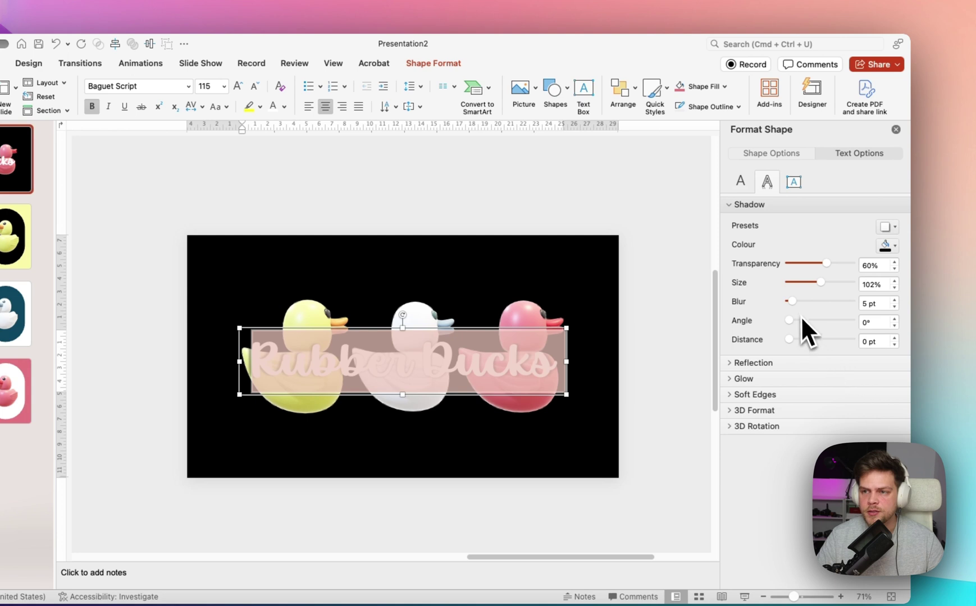
left_click_drag(794, 305, 802, 303)
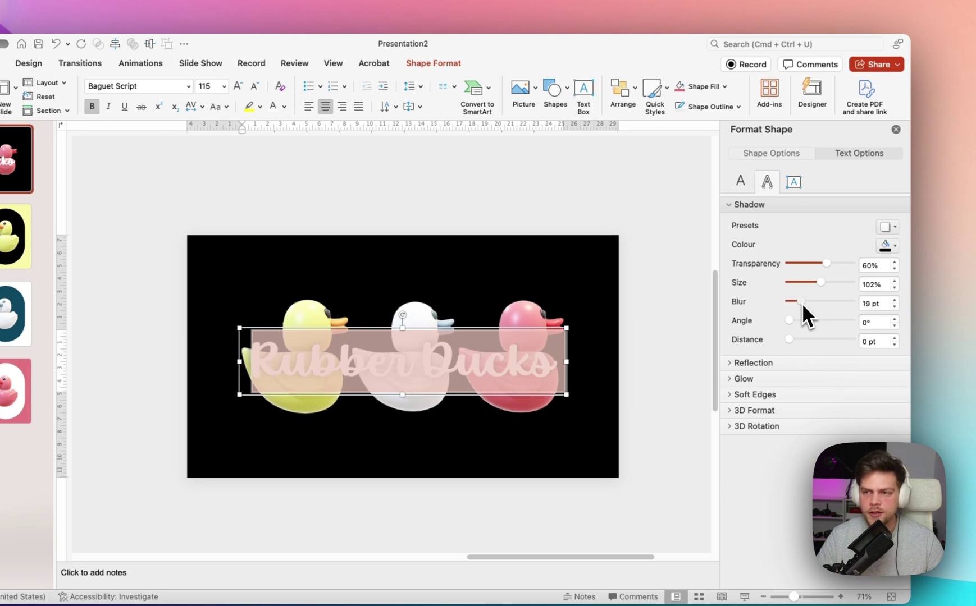
left_click(588, 215)
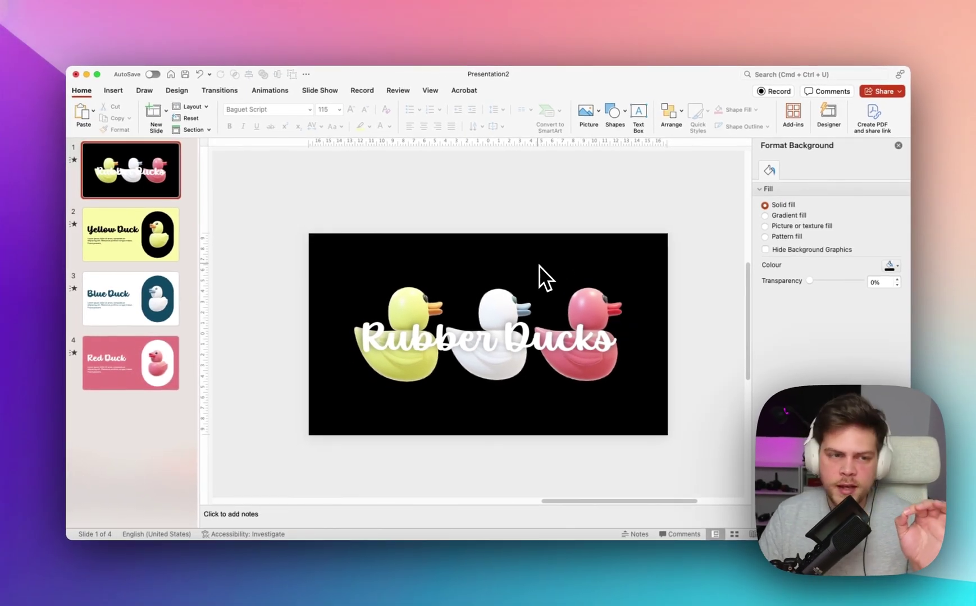
left_click(147, 241)
left_click(203, 93)
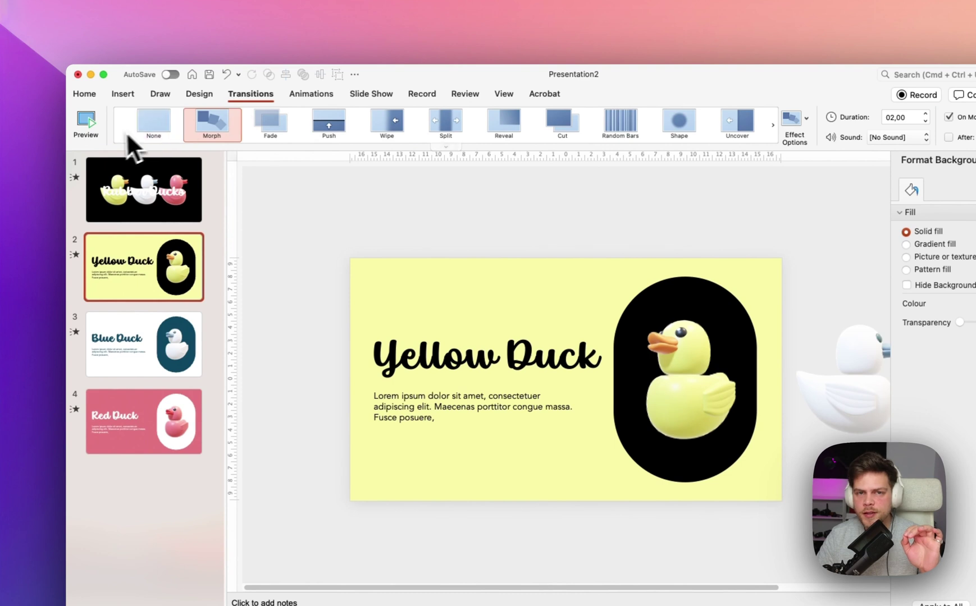
left_click(94, 123)
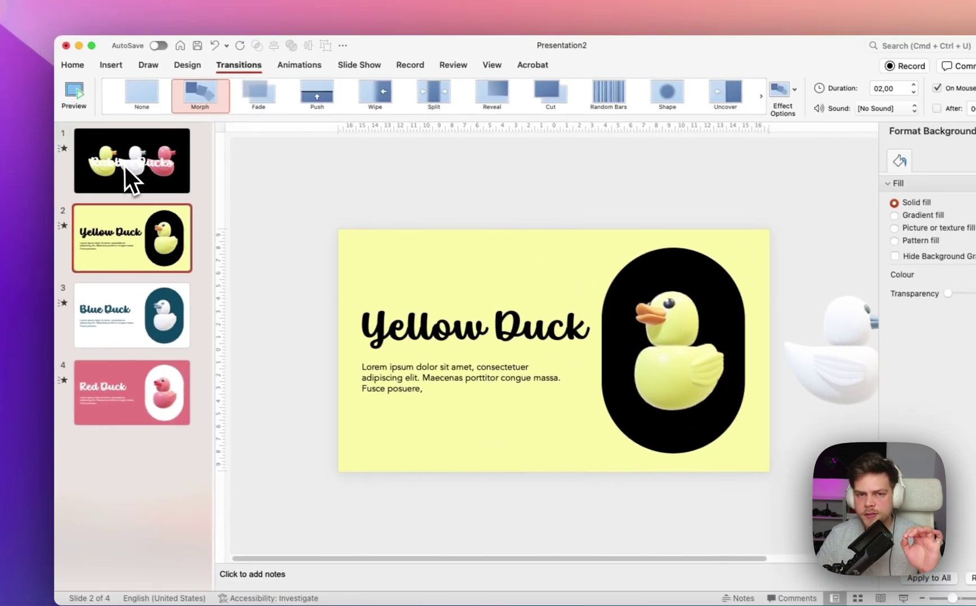
left_click(55, 135)
left_click(507, 365)
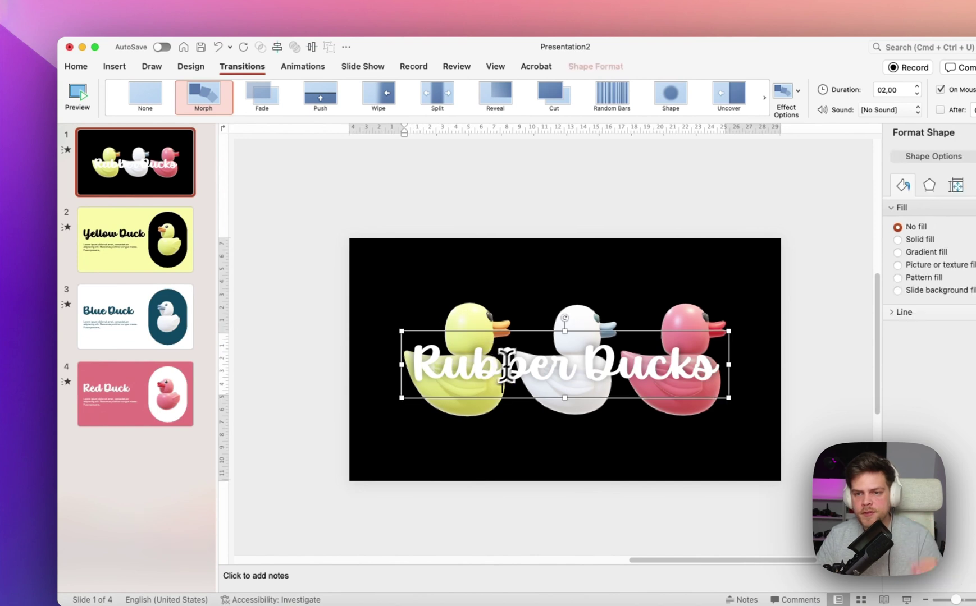
left_click_drag(543, 336, 542, 343)
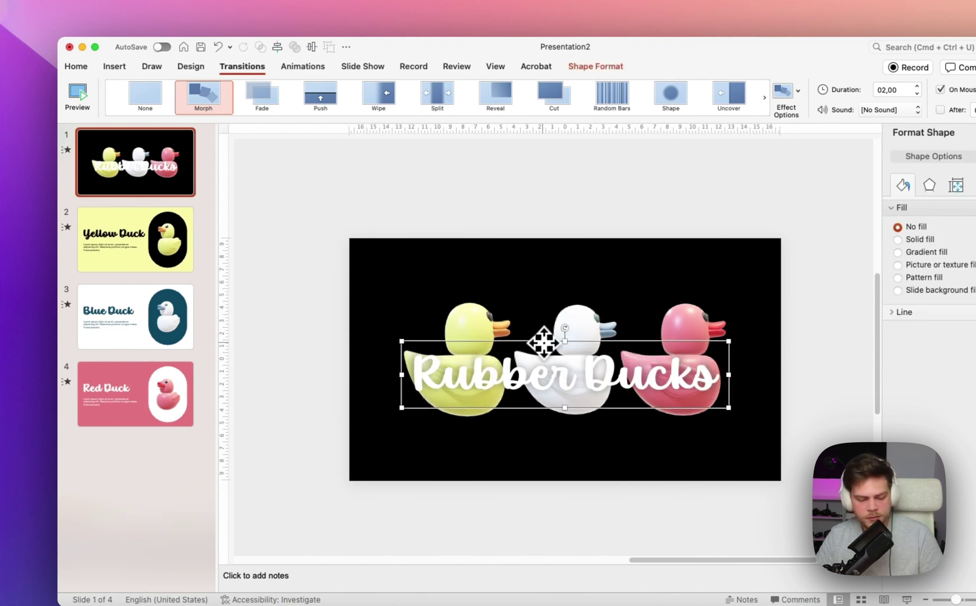
Undo the nudge, park a Rubber Ducks copy below slide 2's bottom edge, and preview the Morph
key("super+z")
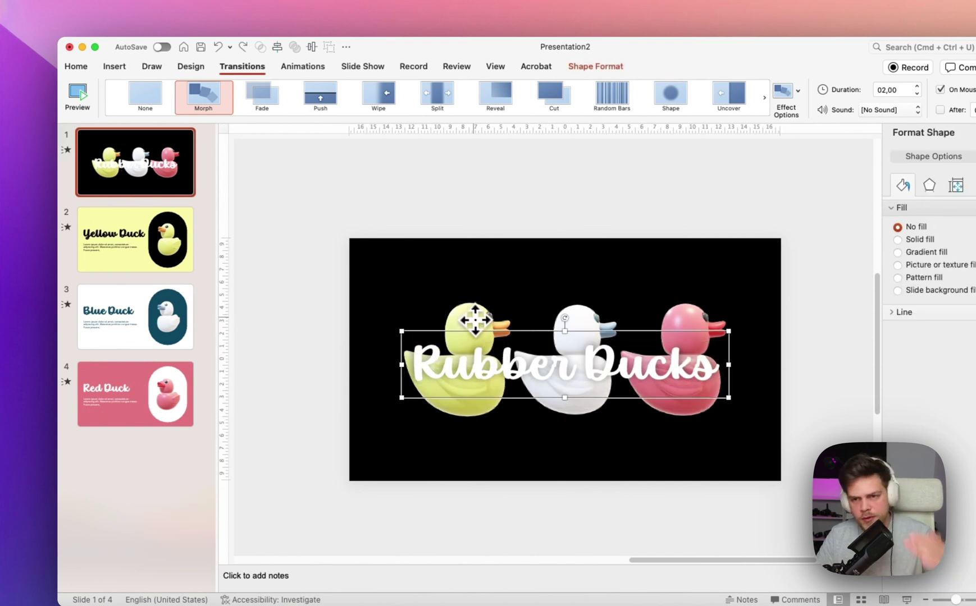
left_click(167, 266)
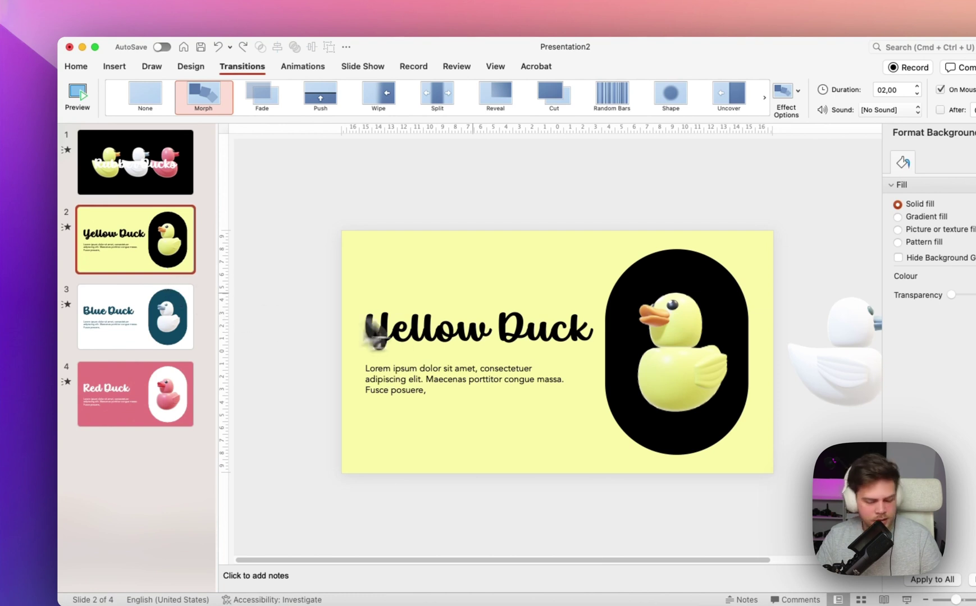
key("super+v")
left_click_drag(574, 321, 550, 466)
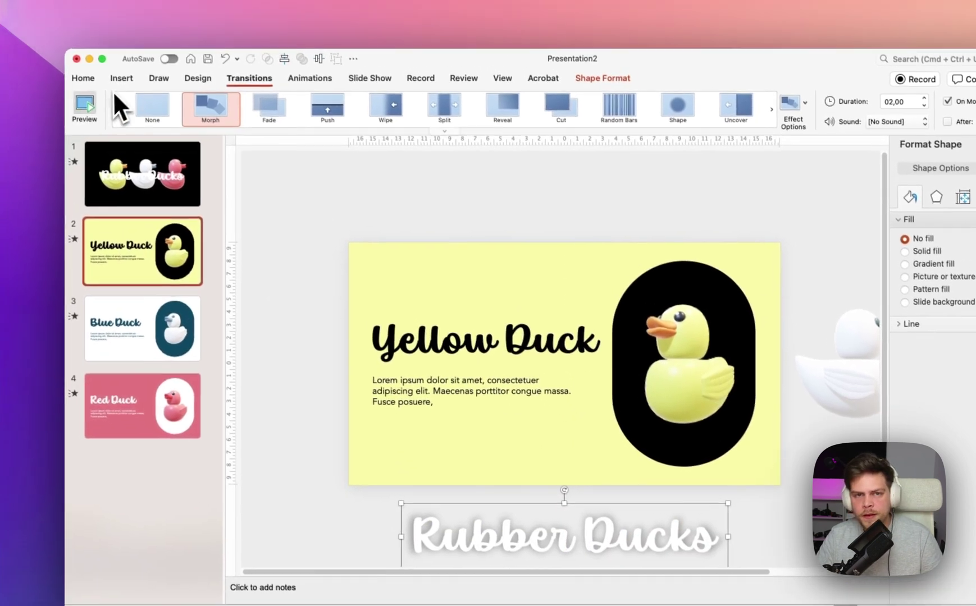
left_click(88, 106)
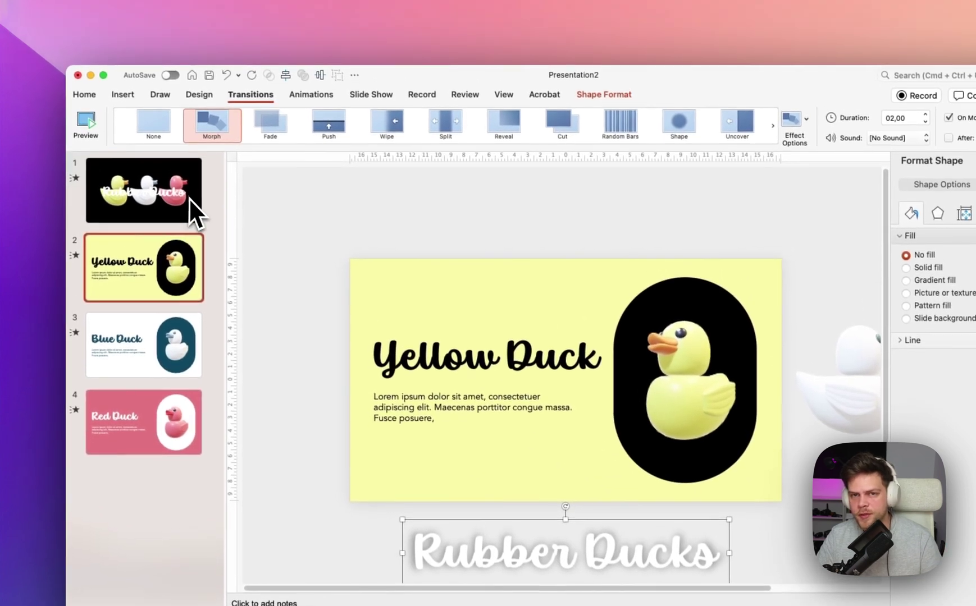
left_click(188, 173)
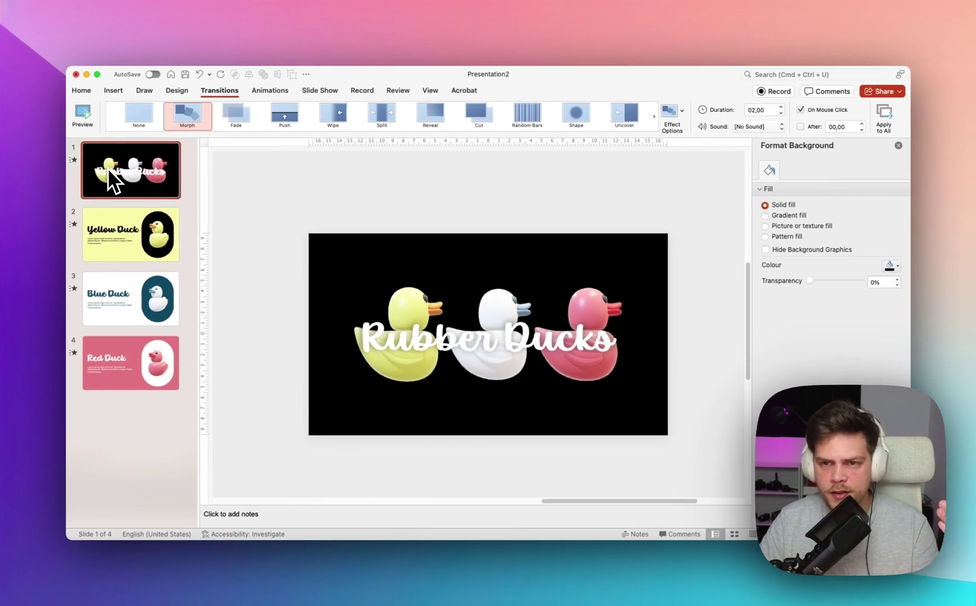
Open slide 1's Selection Pane listing TextBox 11, Freeform 10 and 3D Models 5, 4, 3, and select 3D Model 3
left_click(403, 349)
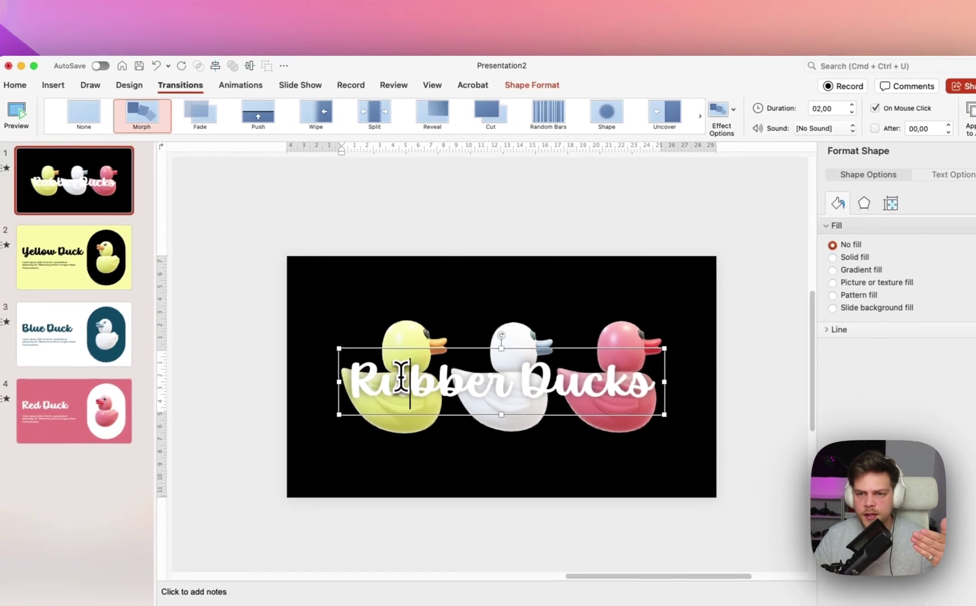
left_click(394, 350)
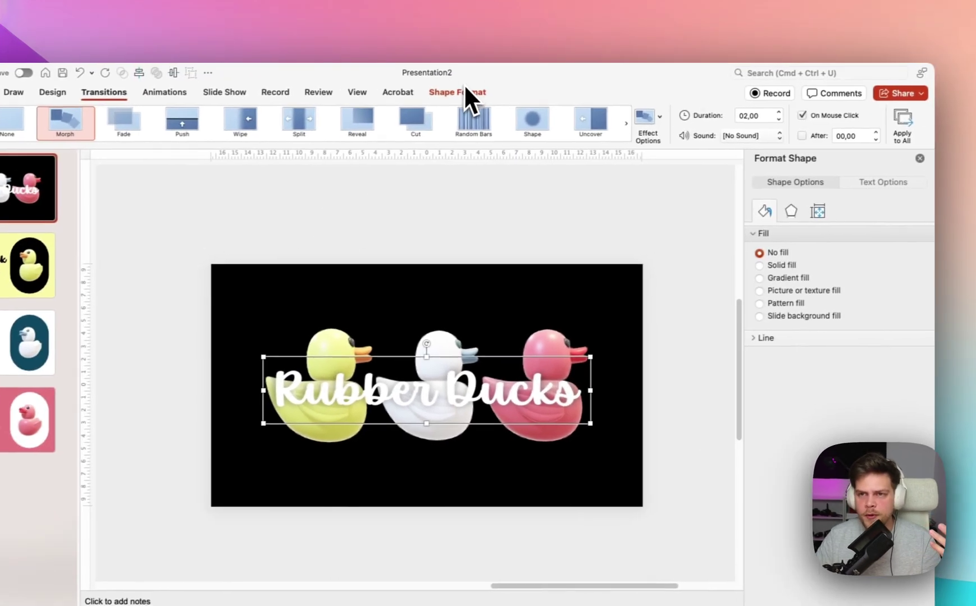
left_click(532, 85)
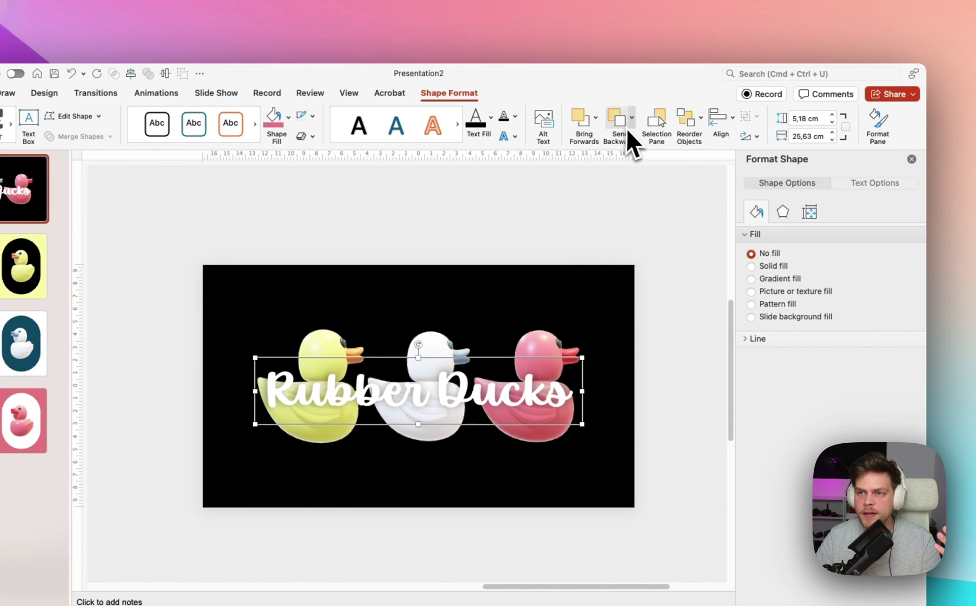
left_click(651, 127)
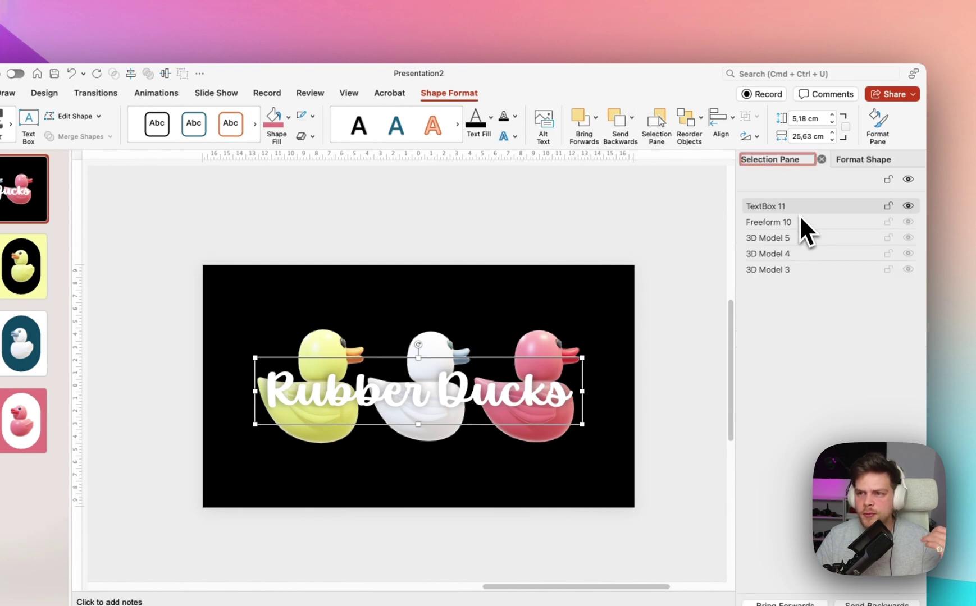
left_click(771, 272)
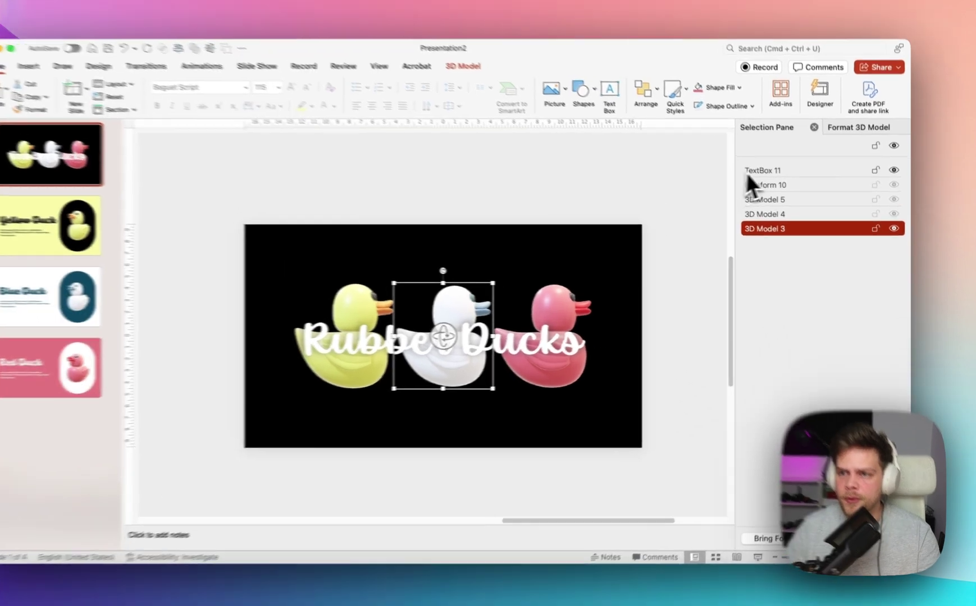
On slide 1, move TextBox 11 below Freeform 10 in the stacking order
left_click(779, 184)
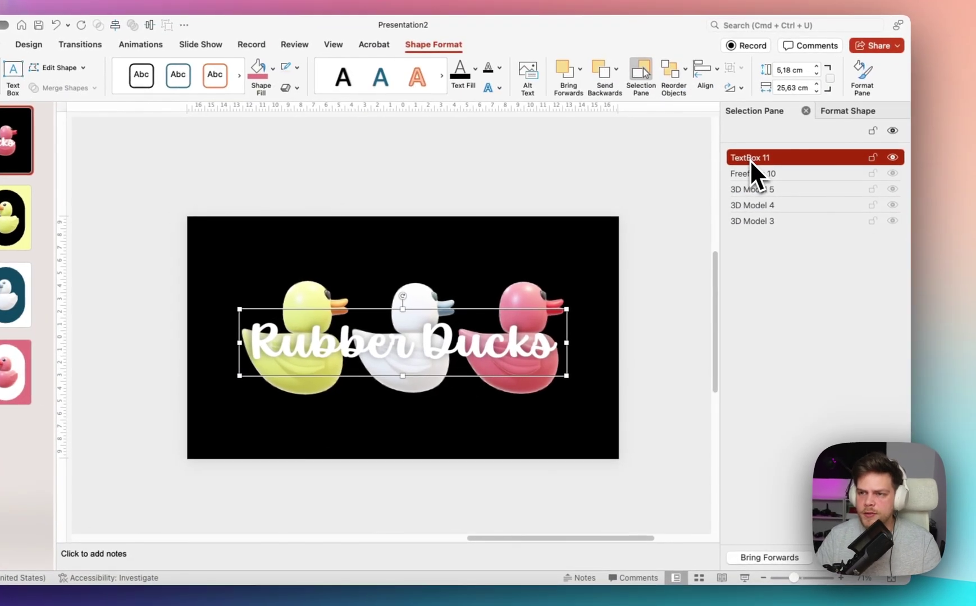
left_click_drag(748, 159, 748, 177)
left_click(750, 157)
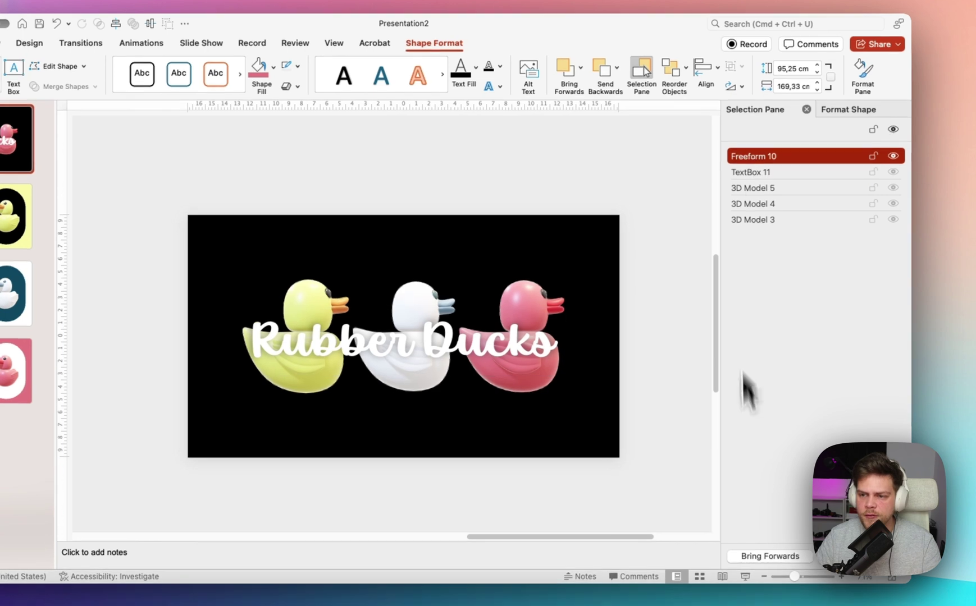
left_click_drag(825, 533, 792, 533)
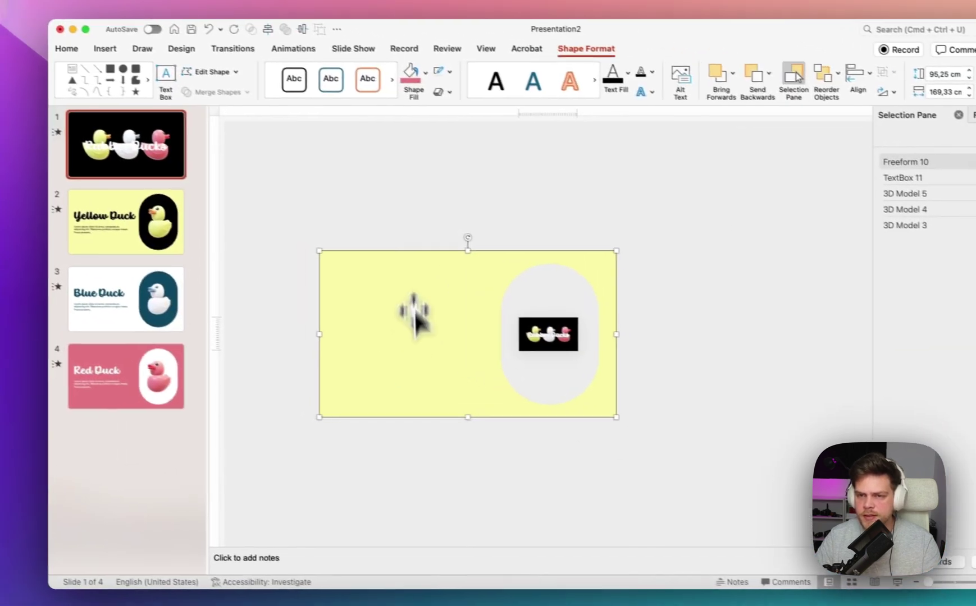
On slide 2, move TextBox 10 below Freeform 6, then preview the Morph
left_click(101, 239)
left_click(913, 186)
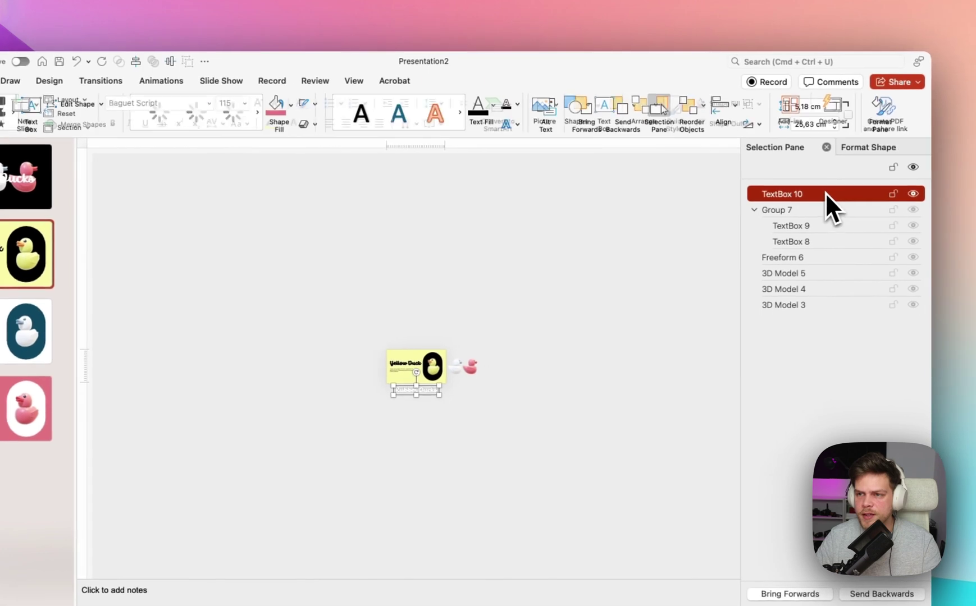
left_click_drag(812, 194, 804, 265)
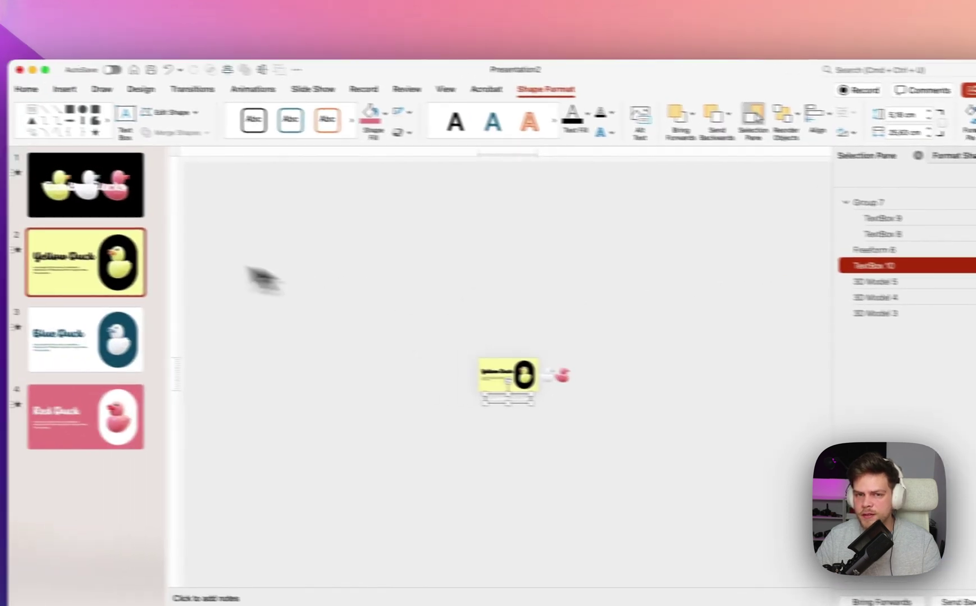
left_click(225, 94)
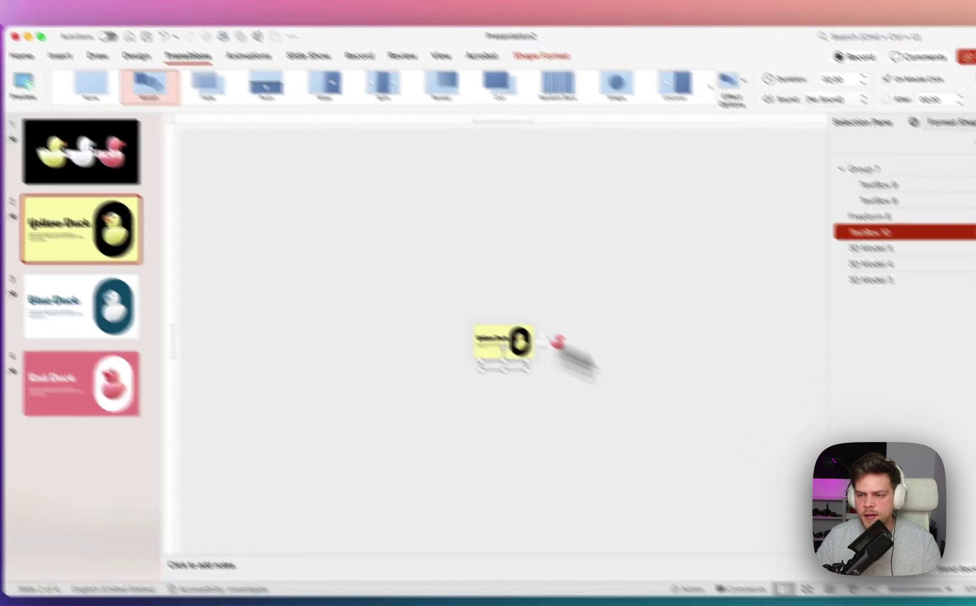
left_click_drag(801, 537, 843, 536)
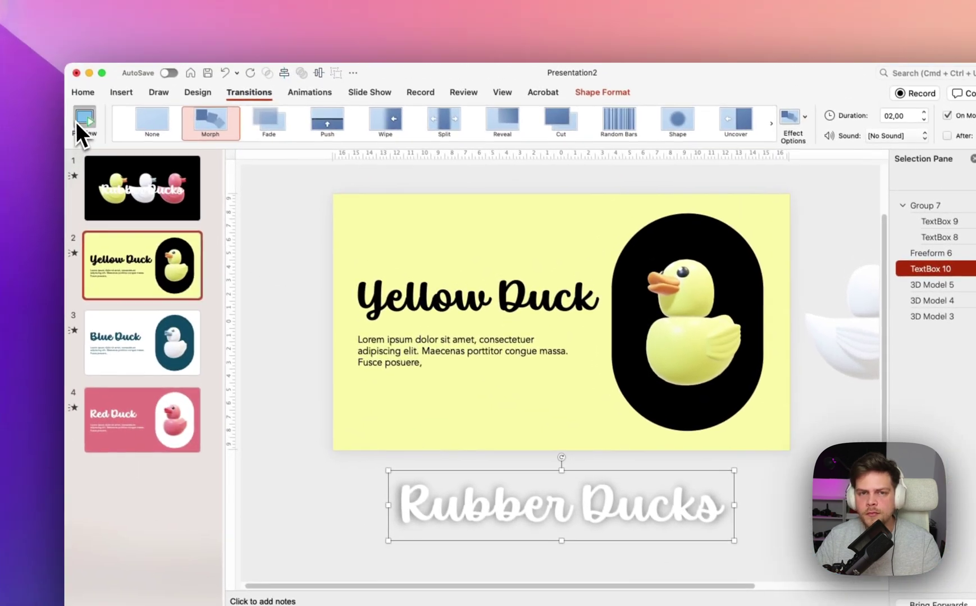
left_click(69, 92)
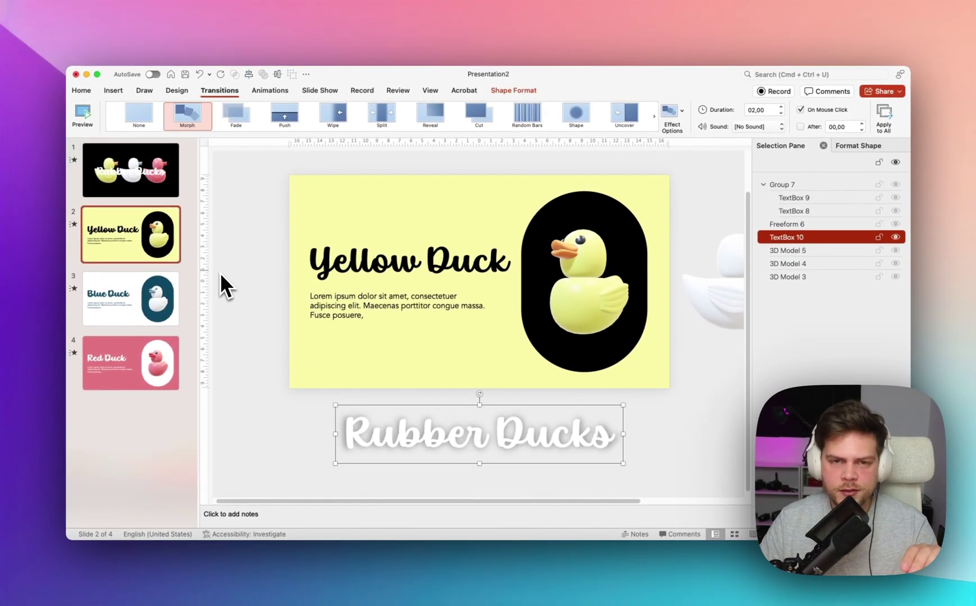
Move slide 2's offstage white duck, 3D Model 3, to the top of the Selection Pane
left_click(160, 306)
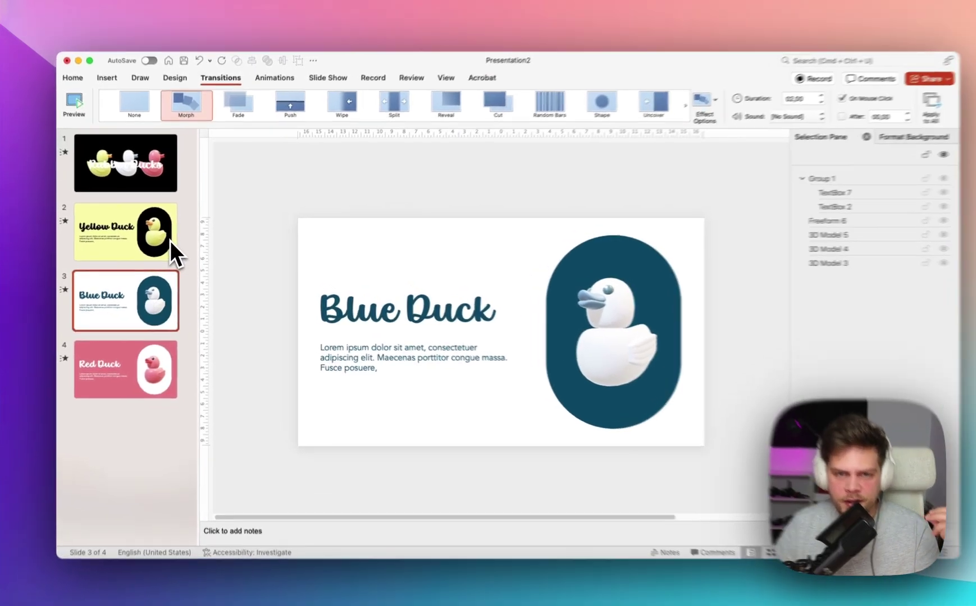
left_click(169, 240)
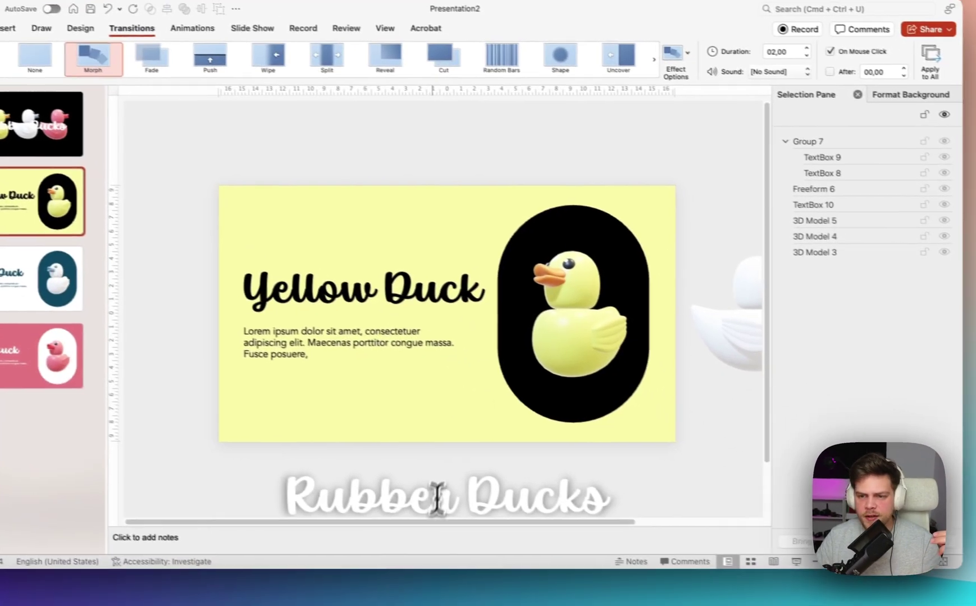
scroll(437, 497, "right", 5)
left_click(608, 348)
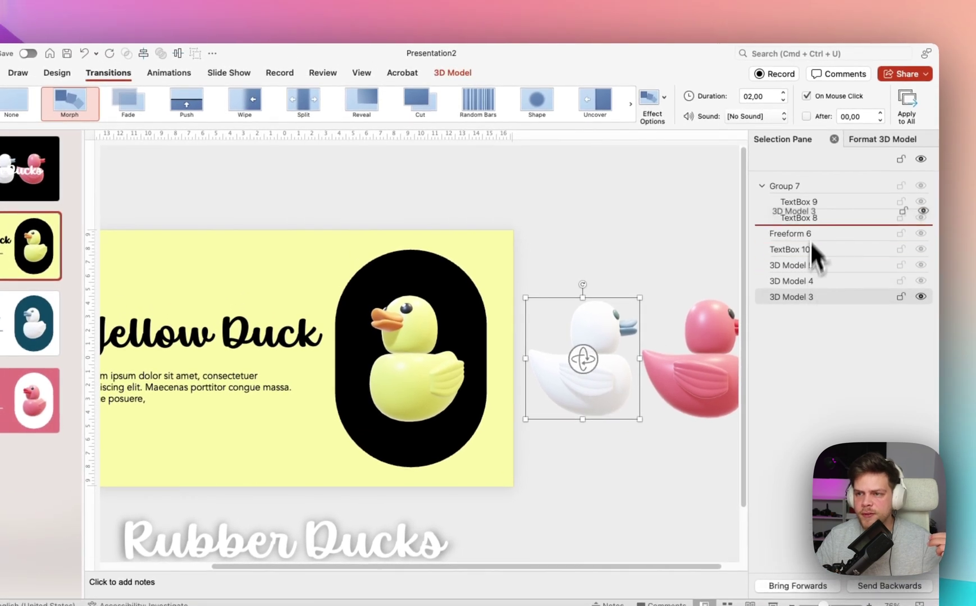
left_click_drag(811, 178, 811, 178)
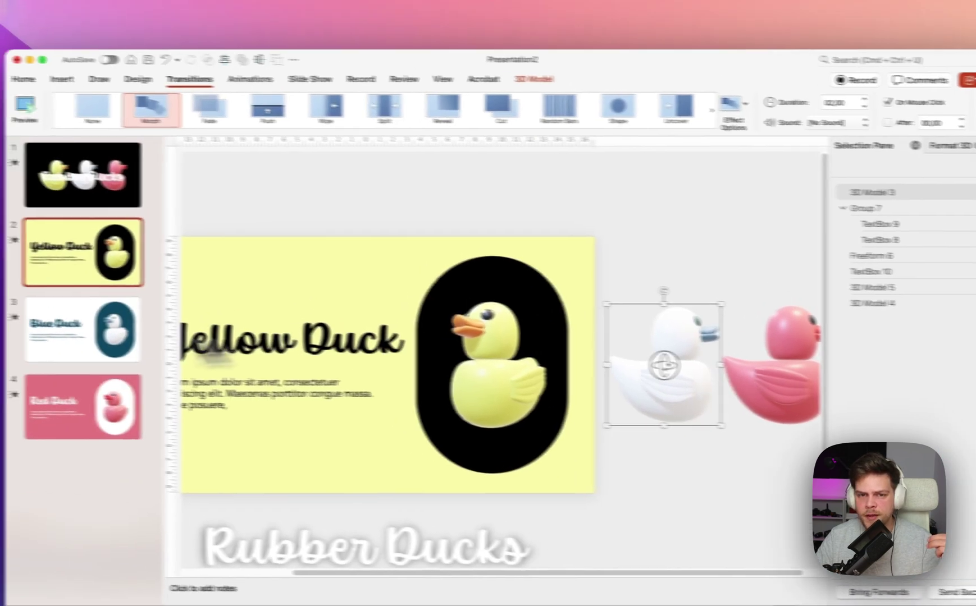
Preview the Morph into the Blue Duck slide twice, then return to Yellow Duck
left_click(8, 342)
left_click(90, 119)
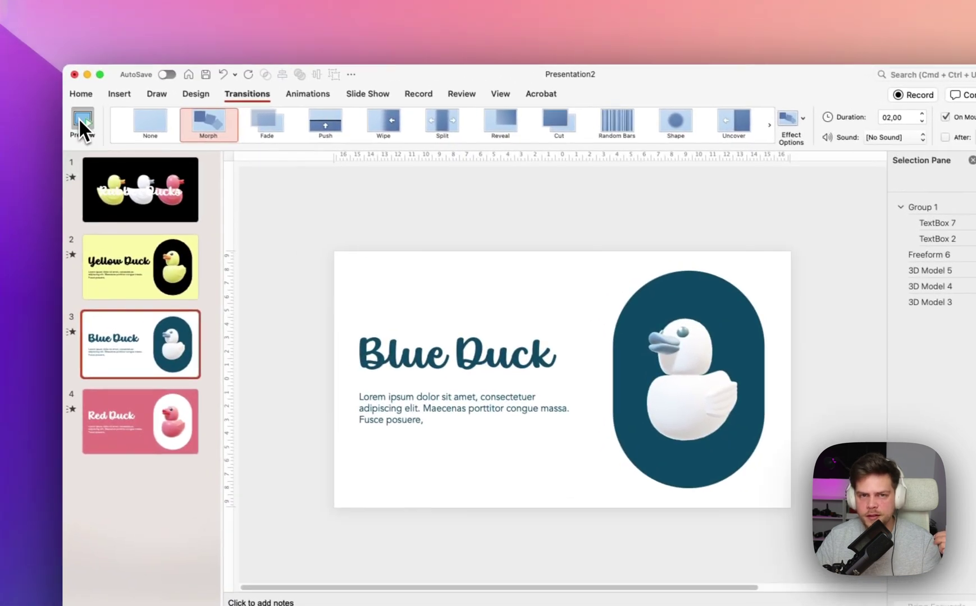
left_click(39, 101)
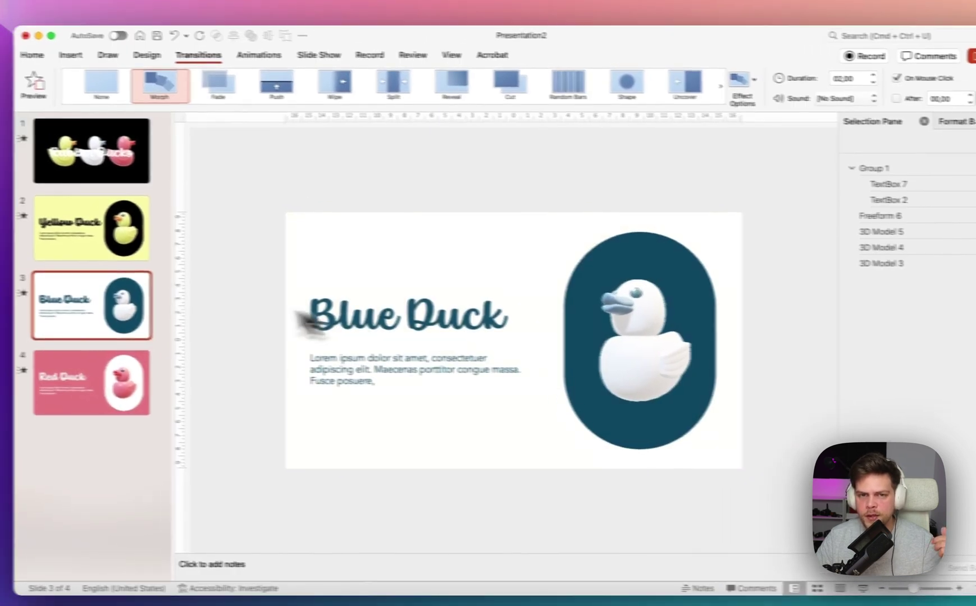
left_click(55, 265)
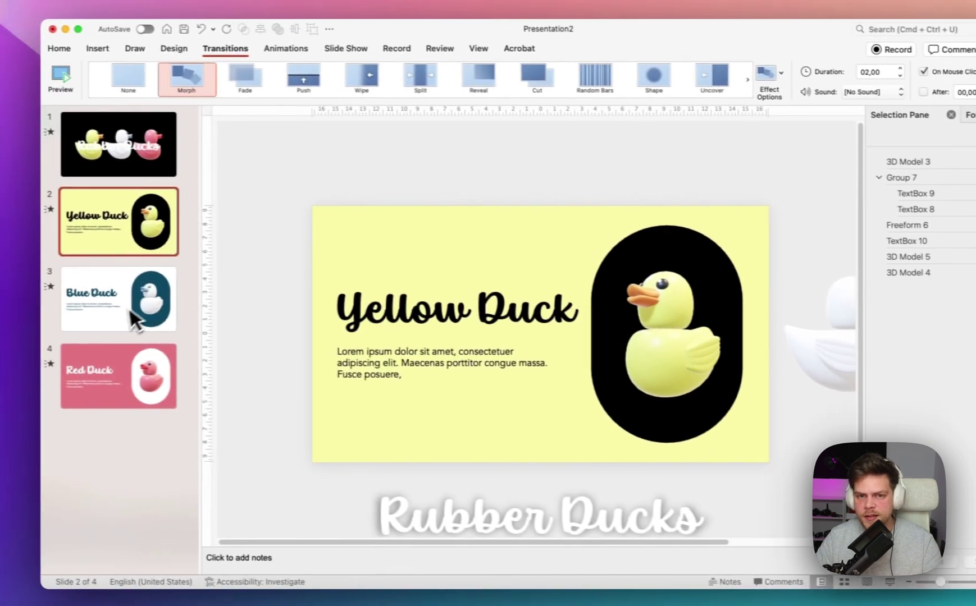
left_click(46, 306)
left_click(912, 259)
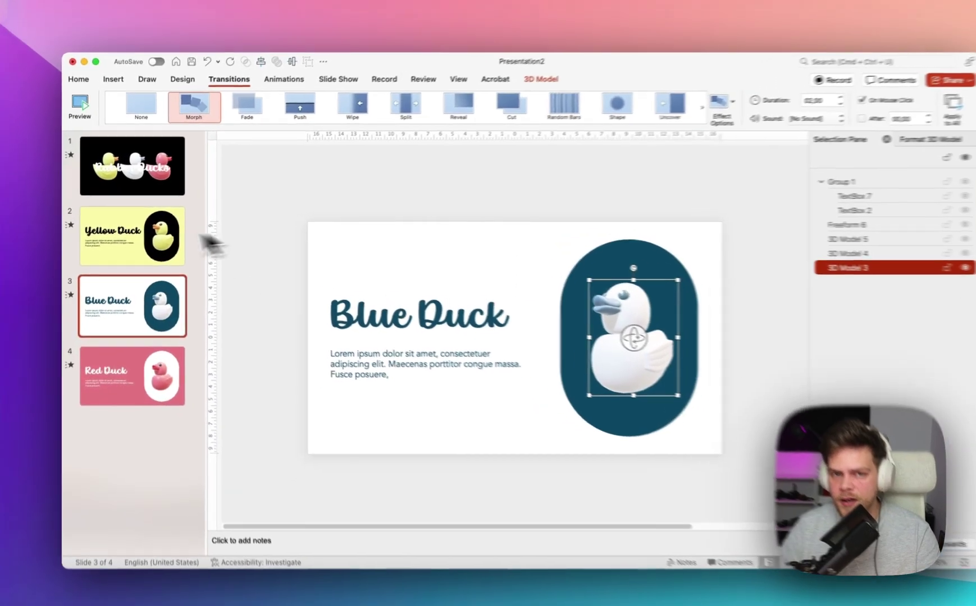
left_click(163, 238)
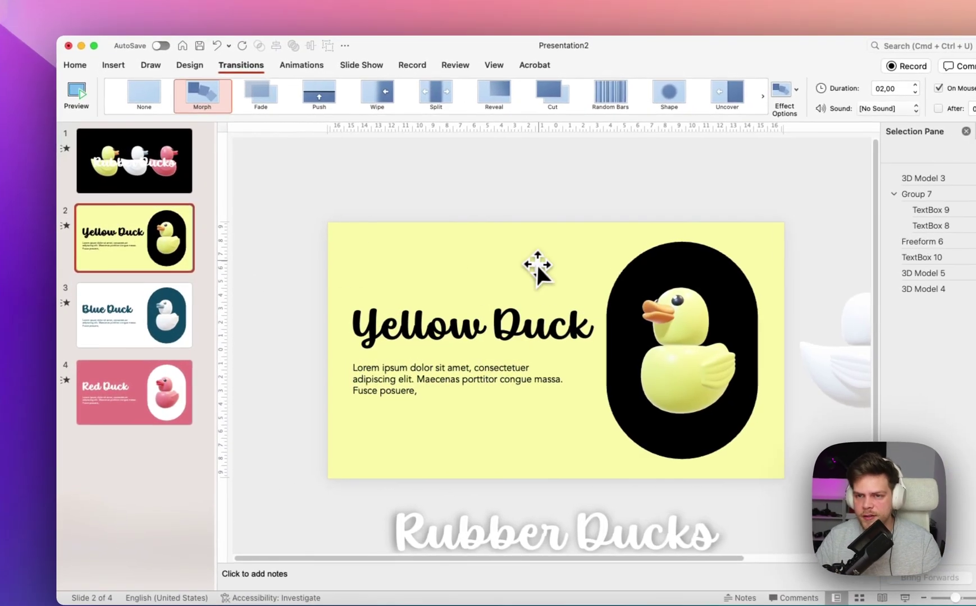
left_click(465, 258)
left_click(153, 320)
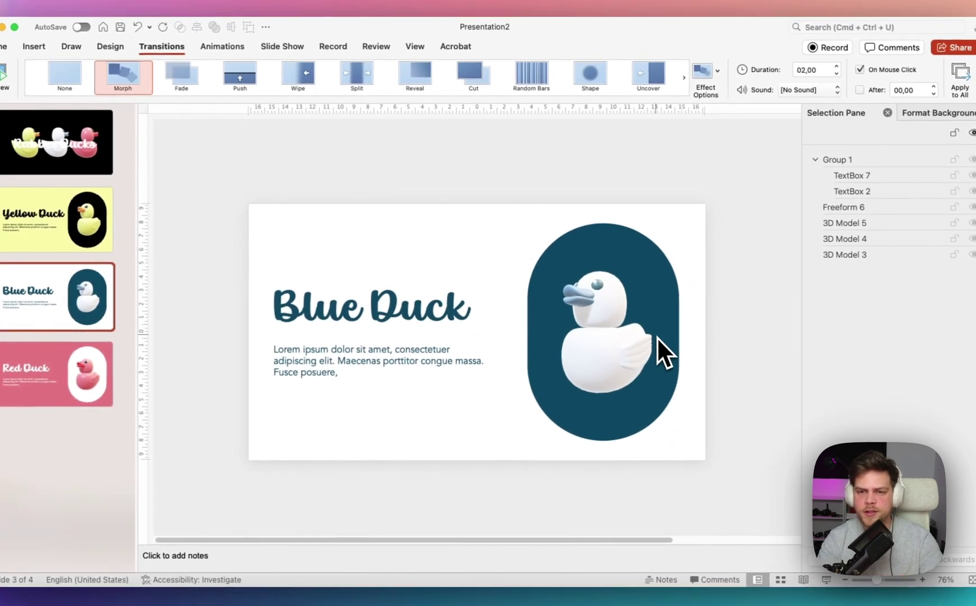
left_click(596, 322)
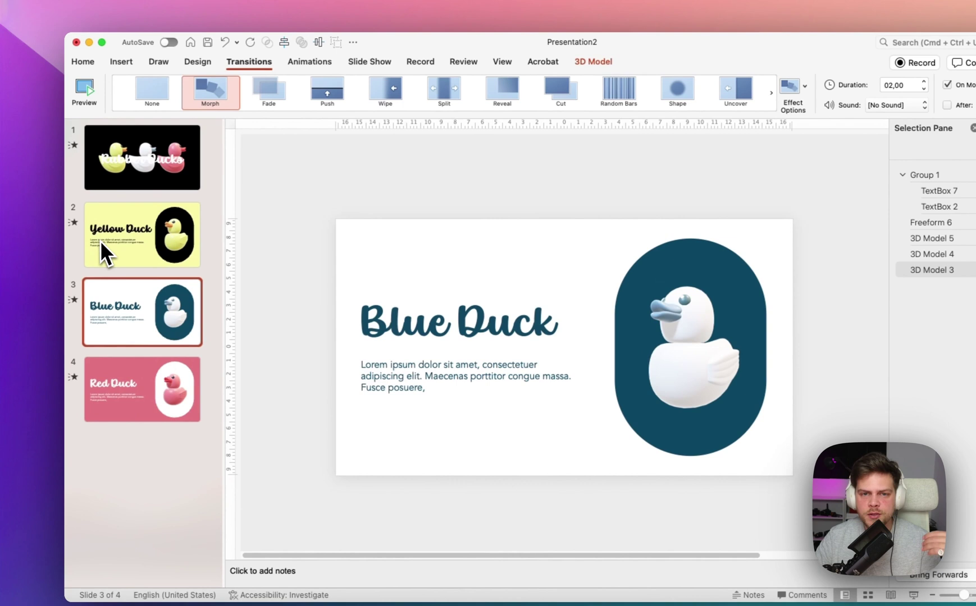
left_click(102, 241)
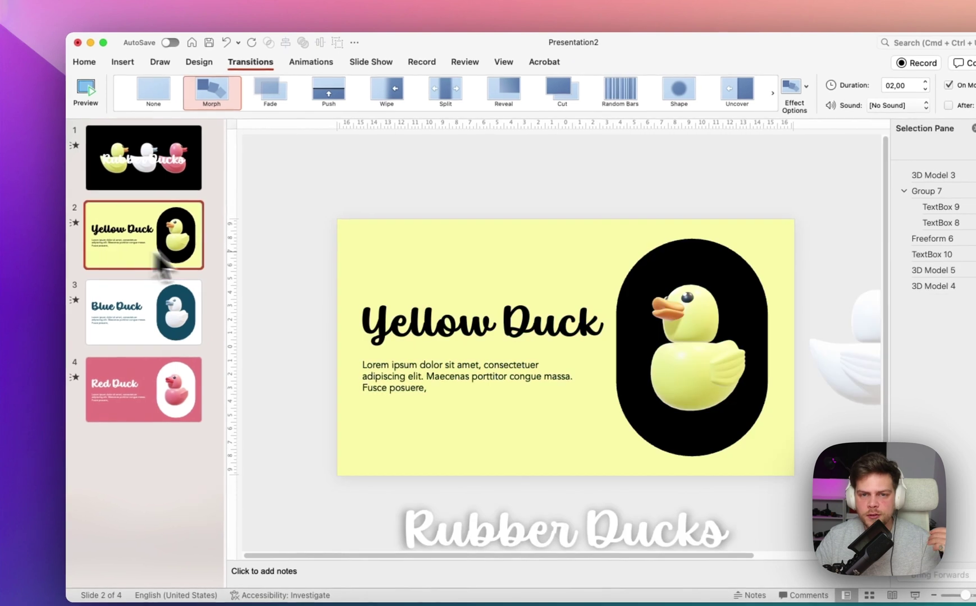